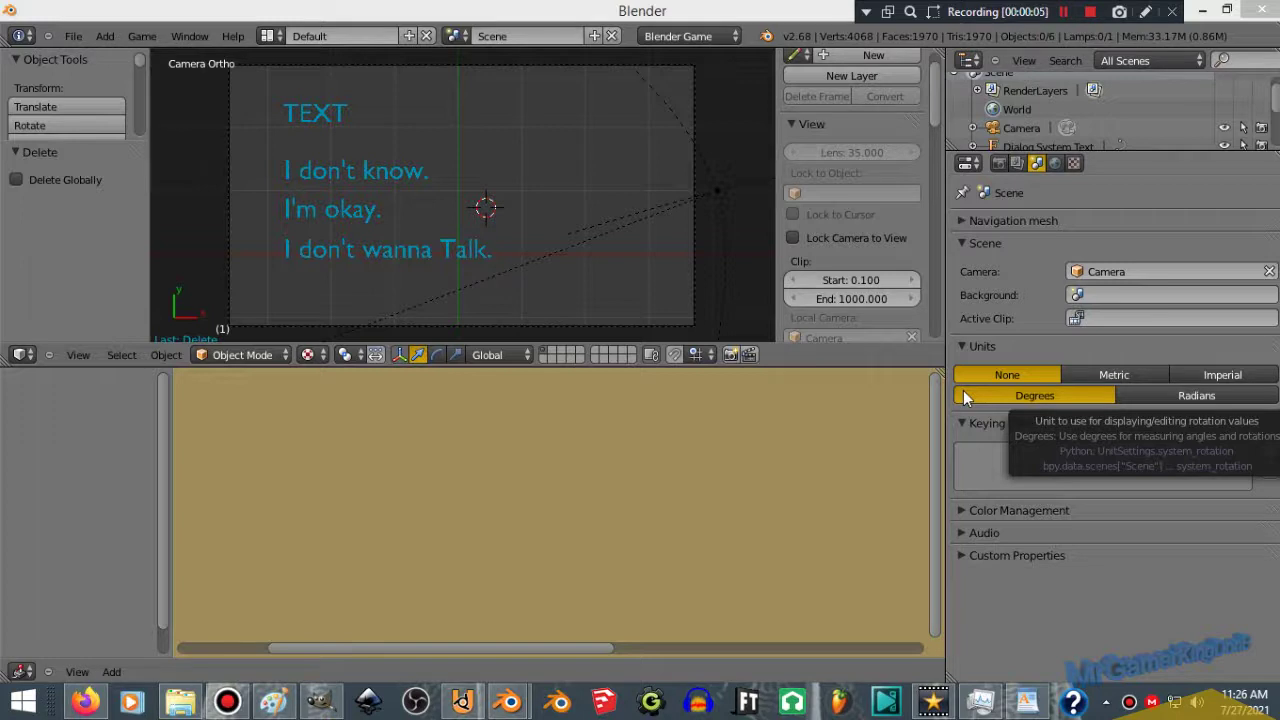
Look over Blender 2.68's splash screen and screen-layout list, keeping the Default layout
left_click(766, 38)
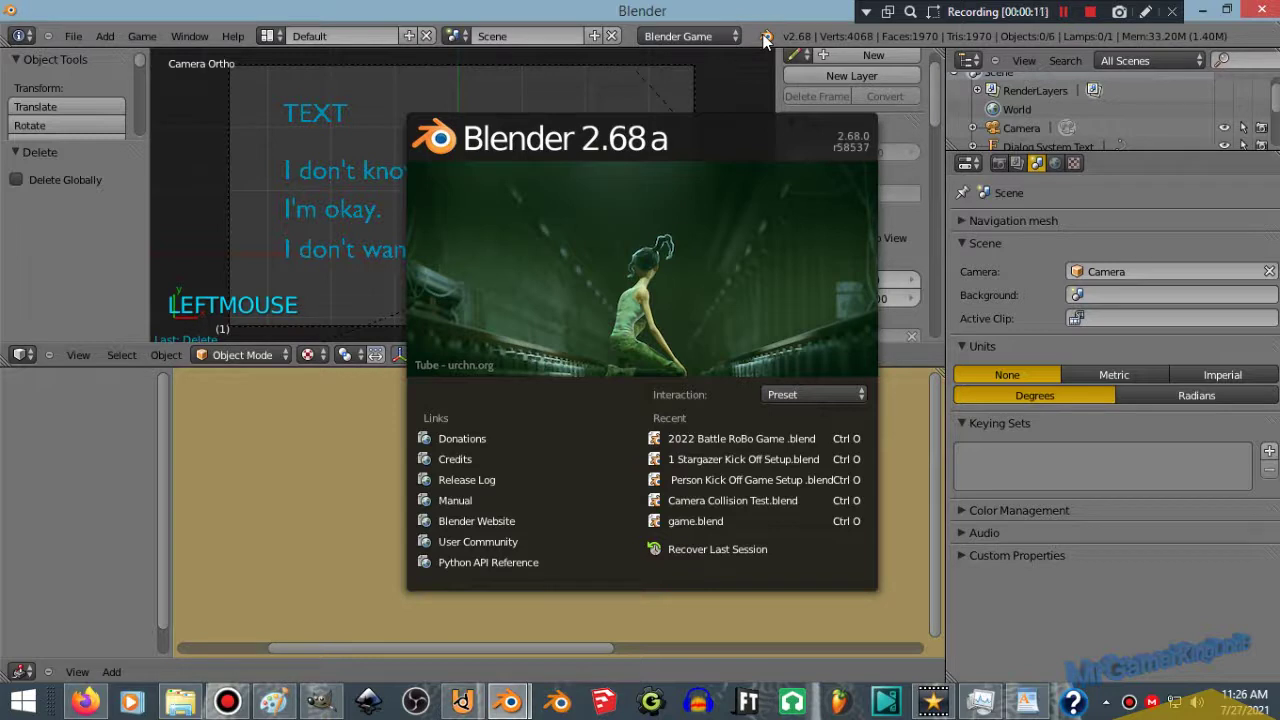
left_click(267, 37)
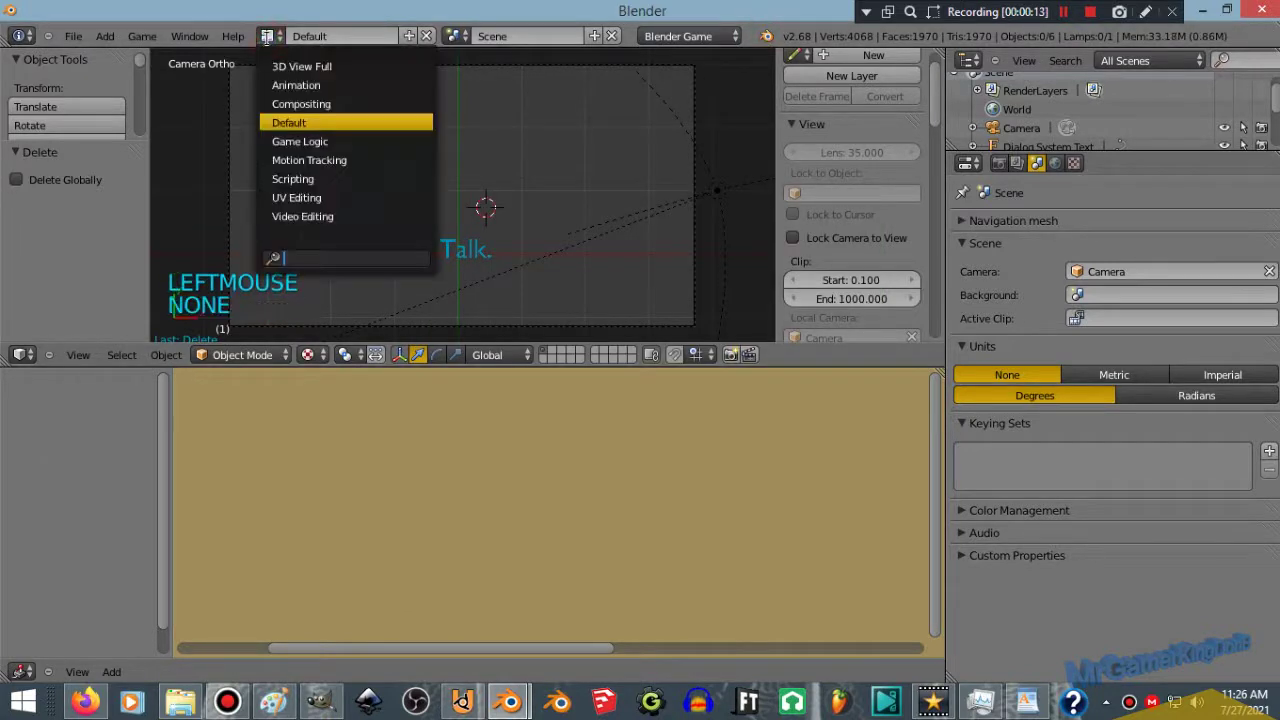
scroll(267, 38, "up", 1)
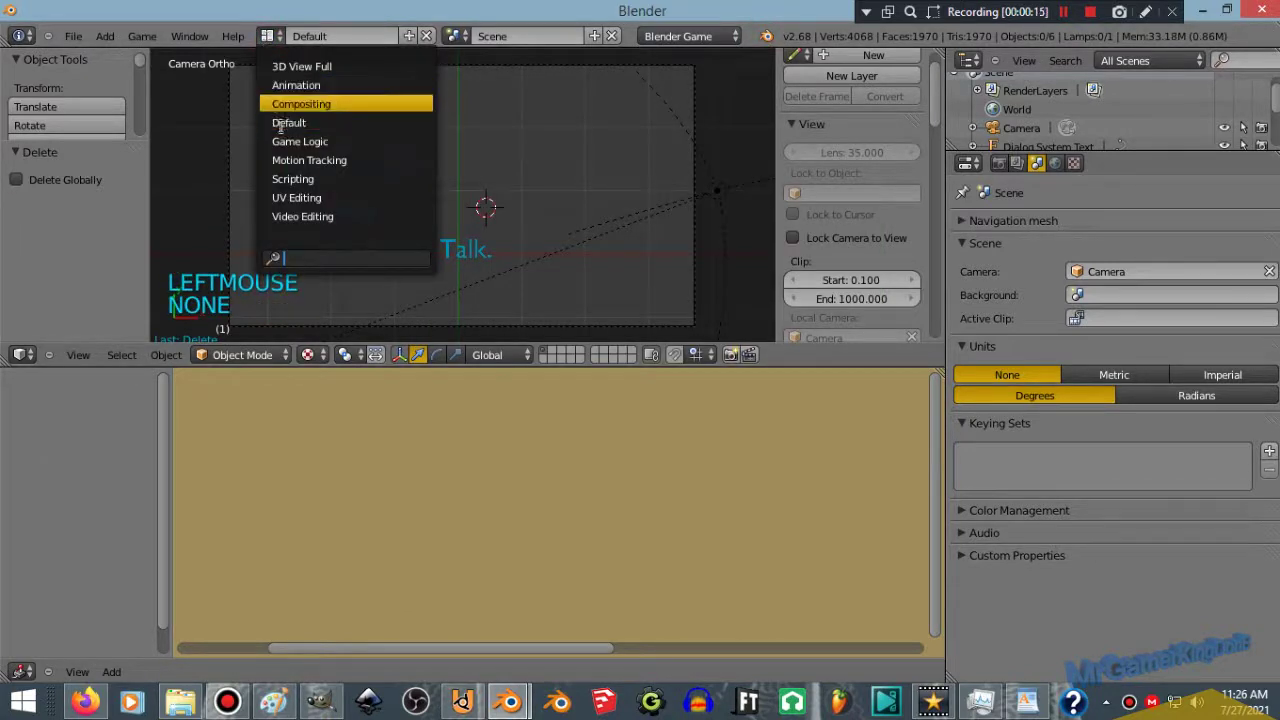
scroll(267, 38, "down", 2)
scroll(267, 38, "up", 4)
left_click(268, 38)
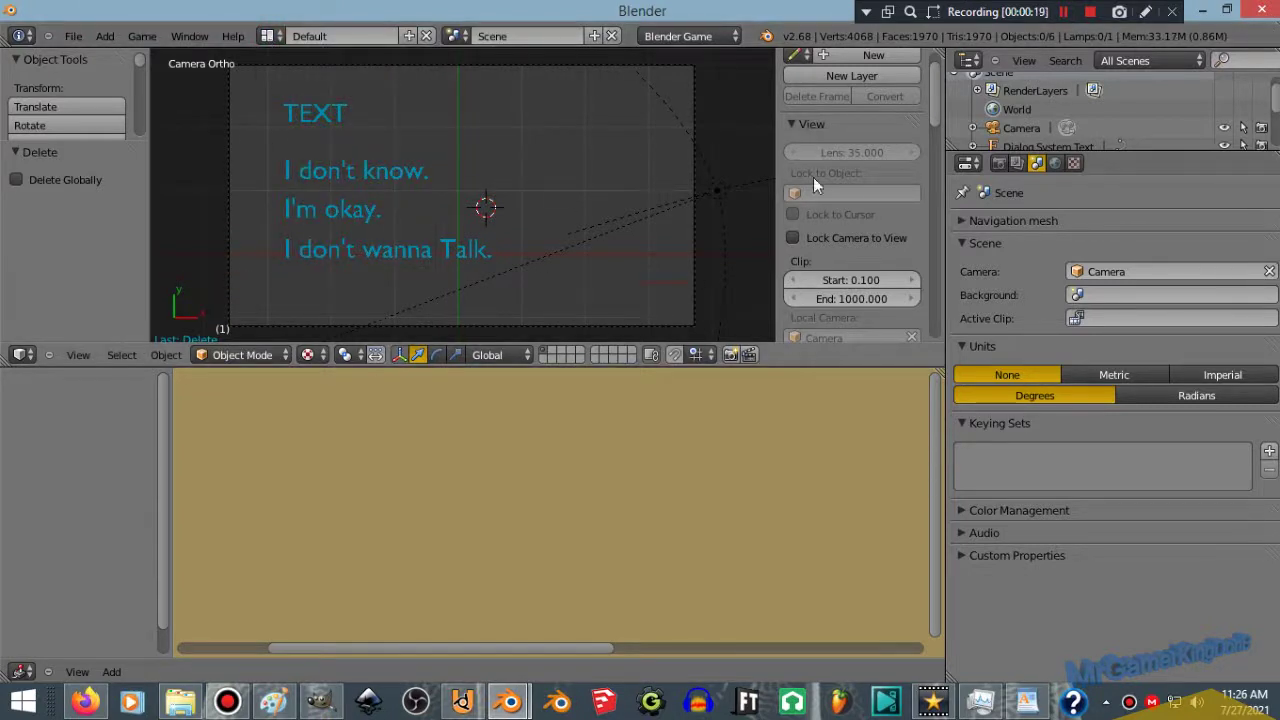
left_click(767, 36)
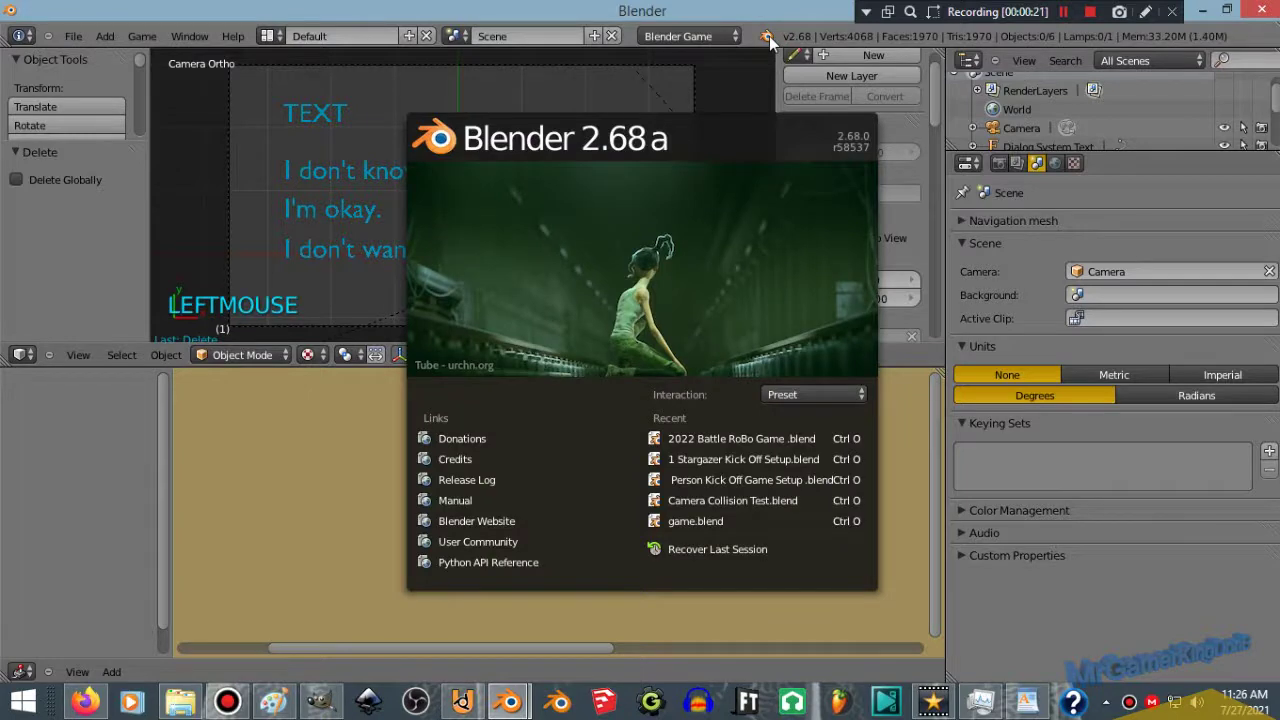
key("Escape")
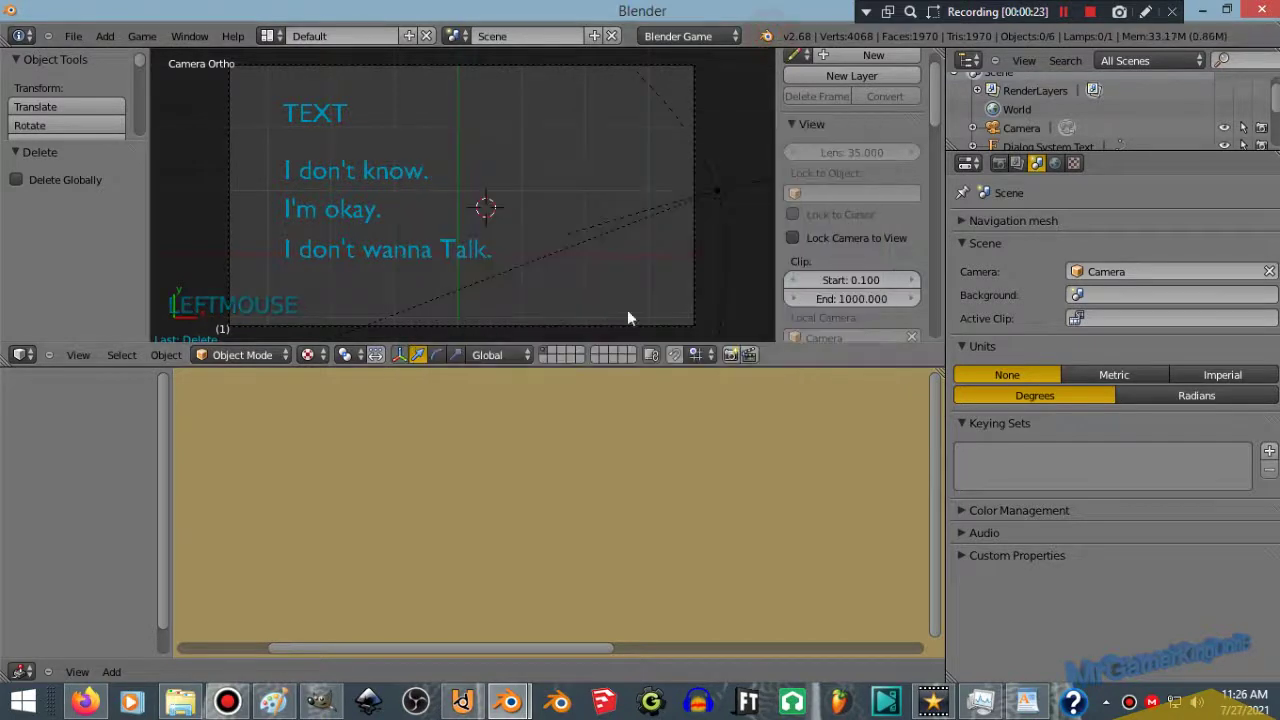
Switch to UPBGE, check its layout list and splash screen, then return to Blender 2.68
key("alt+Tab")
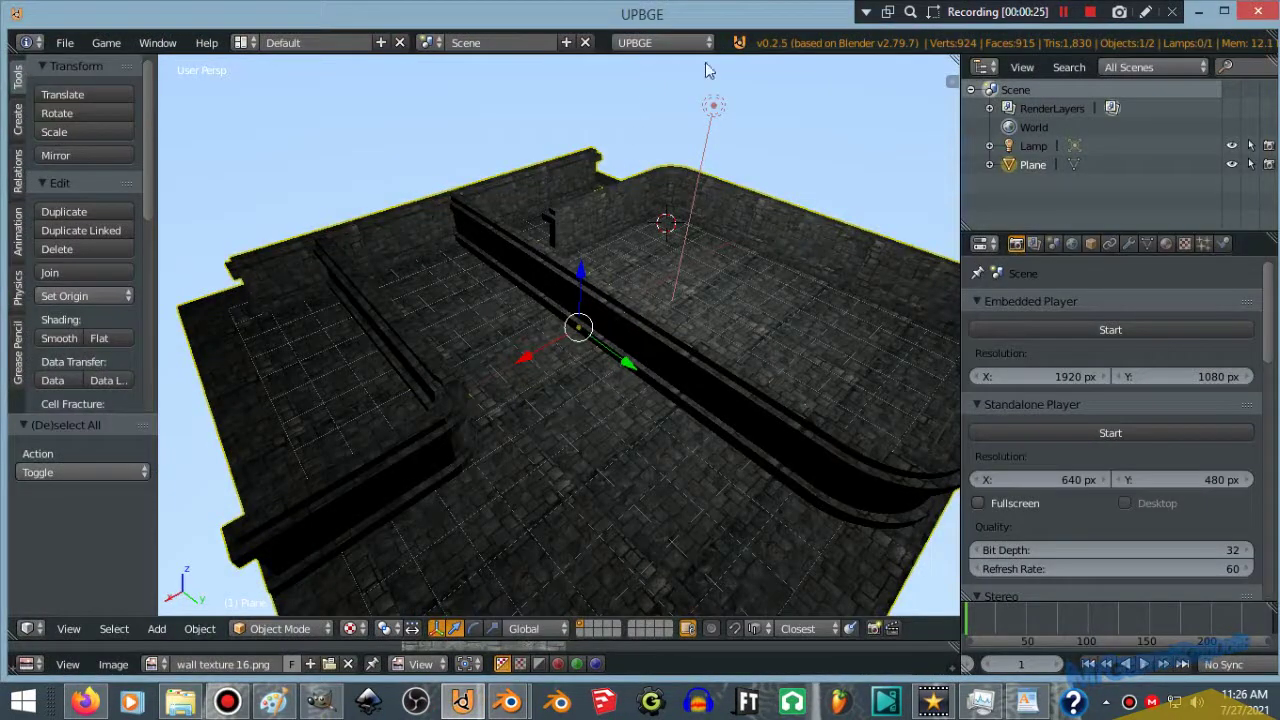
left_click(241, 42)
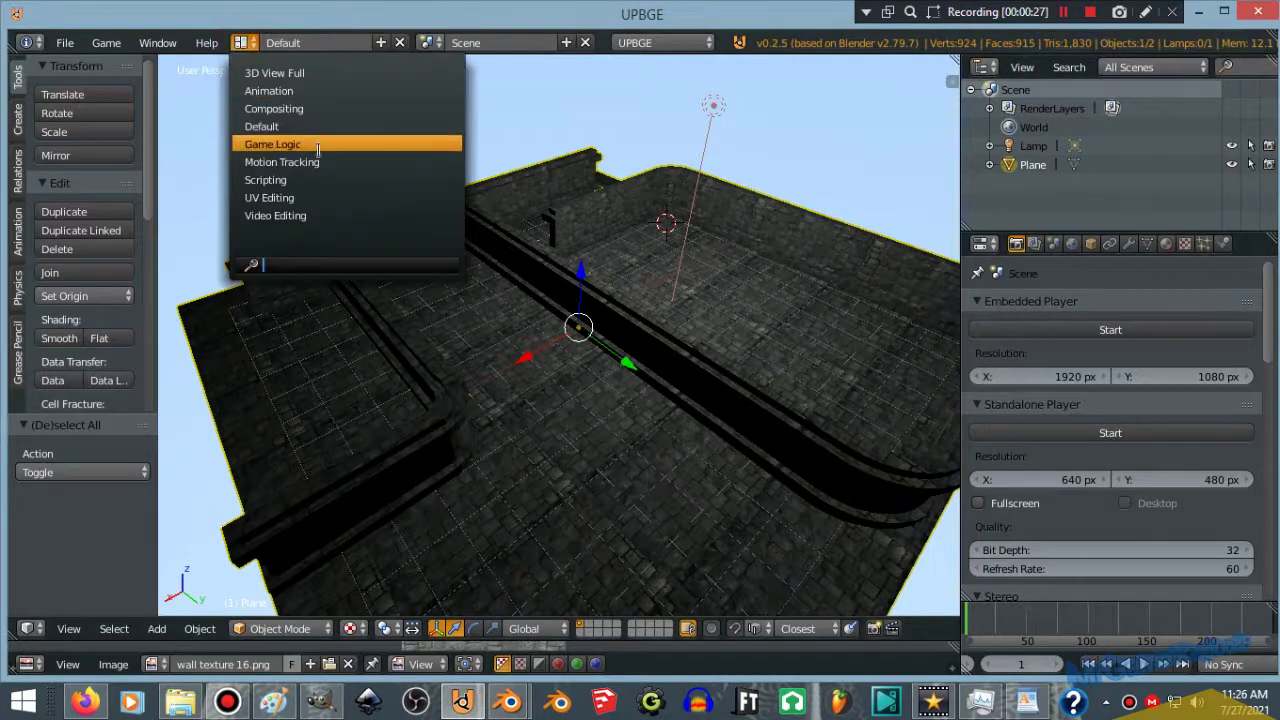
left_click(739, 45)
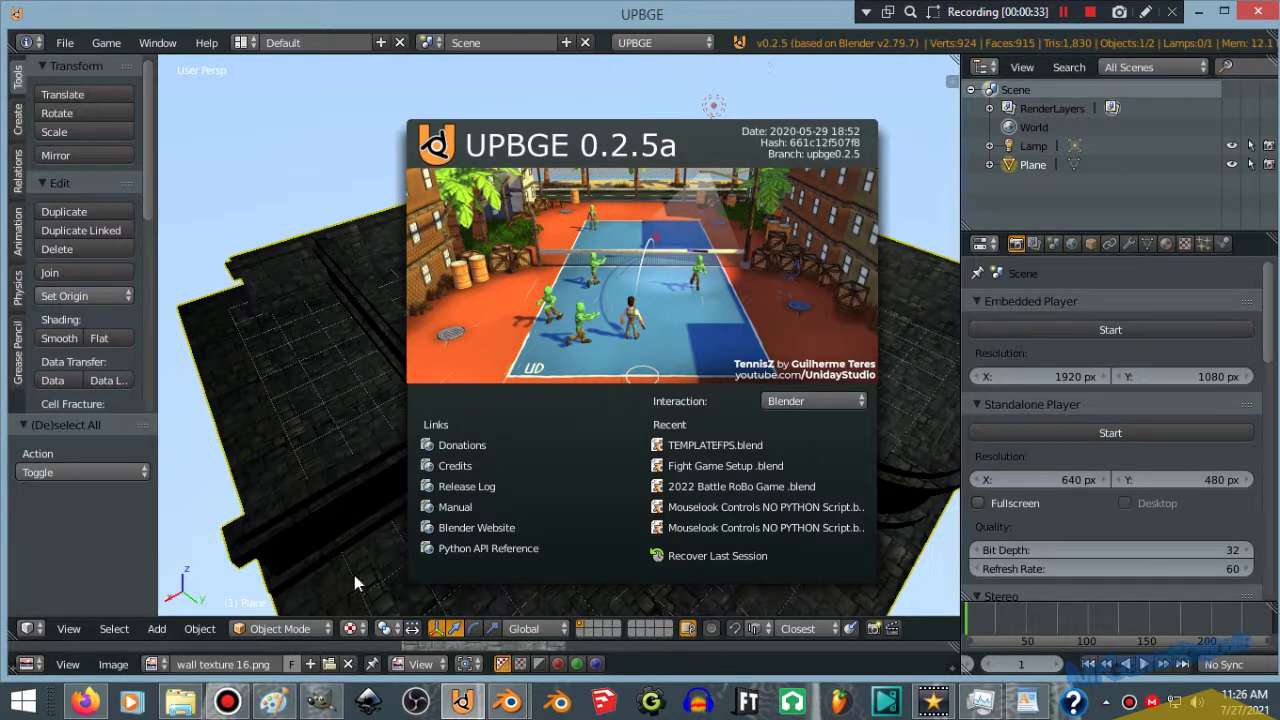
left_click(319, 247)
left_click(241, 42)
left_click(1199, 11)
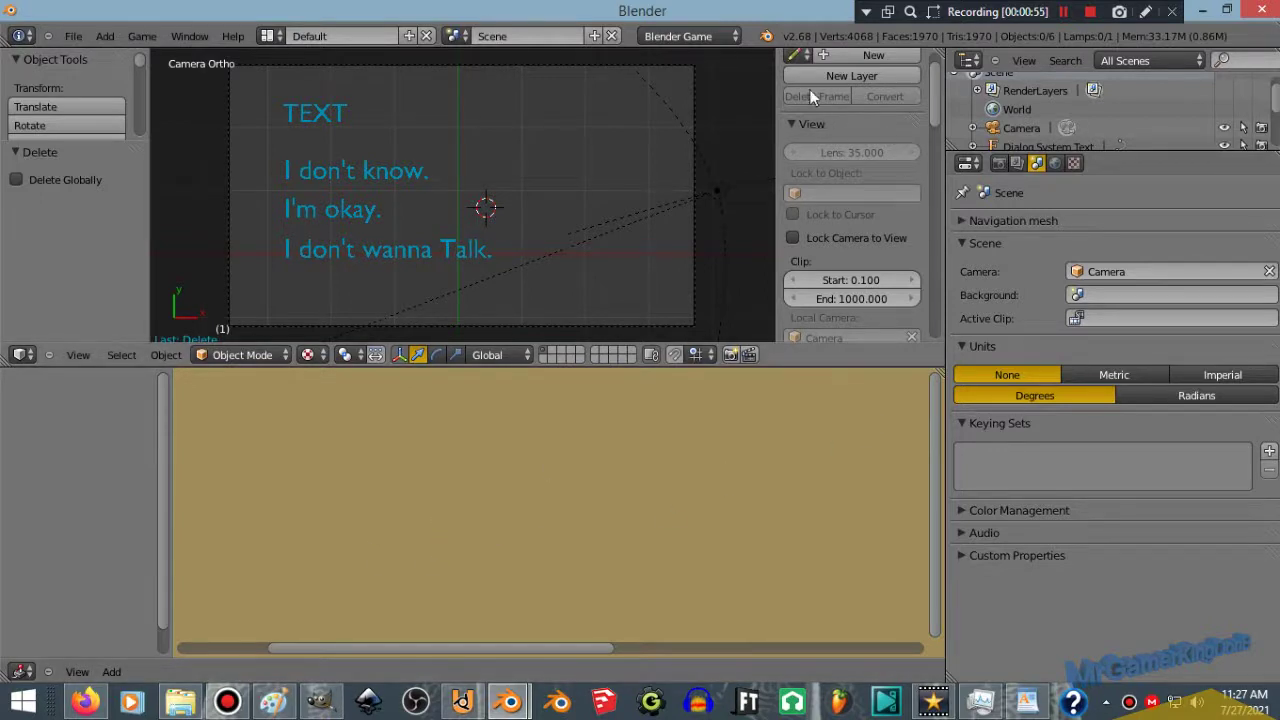
left_click(767, 36)
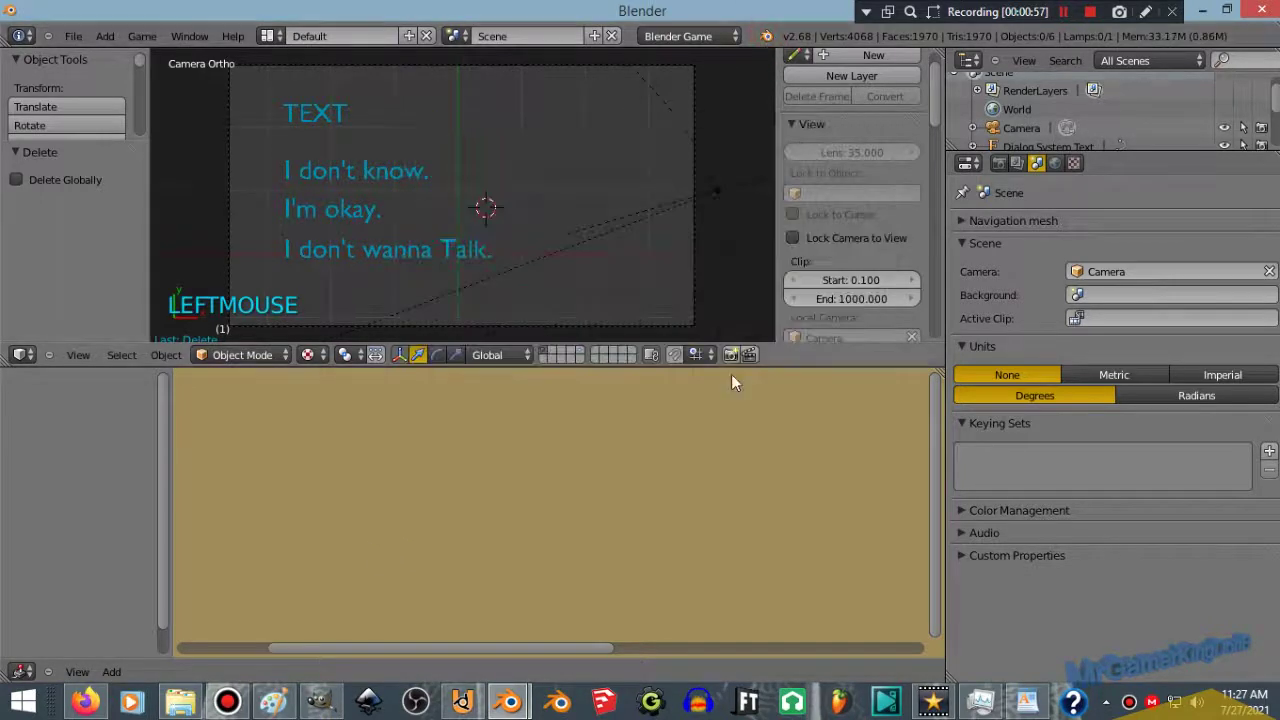
left_click(767, 36)
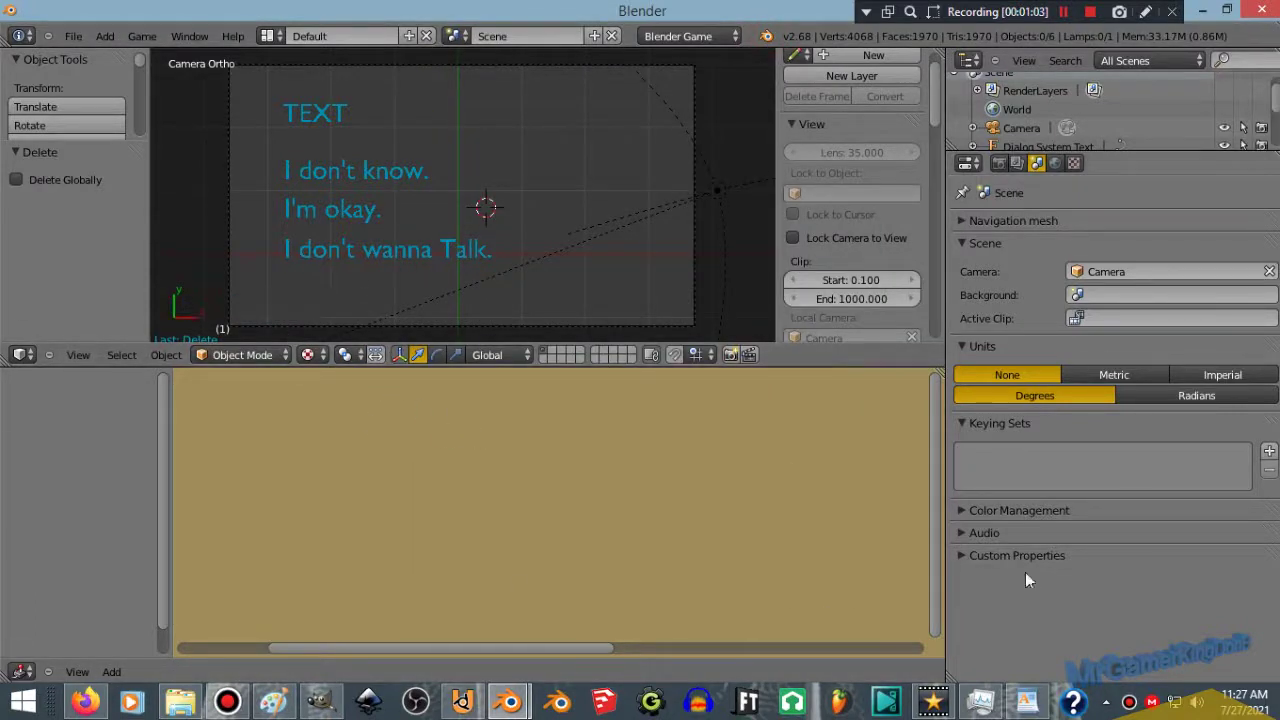
left_click(73, 37)
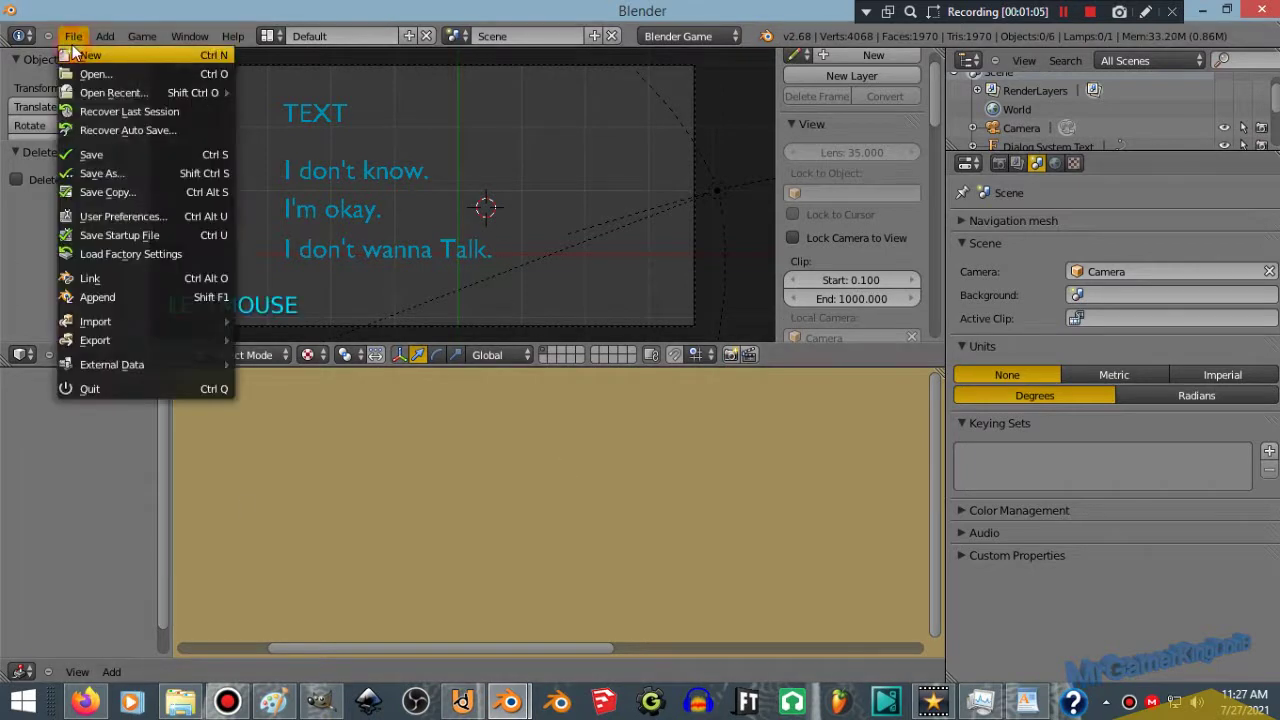
left_click(174, 220)
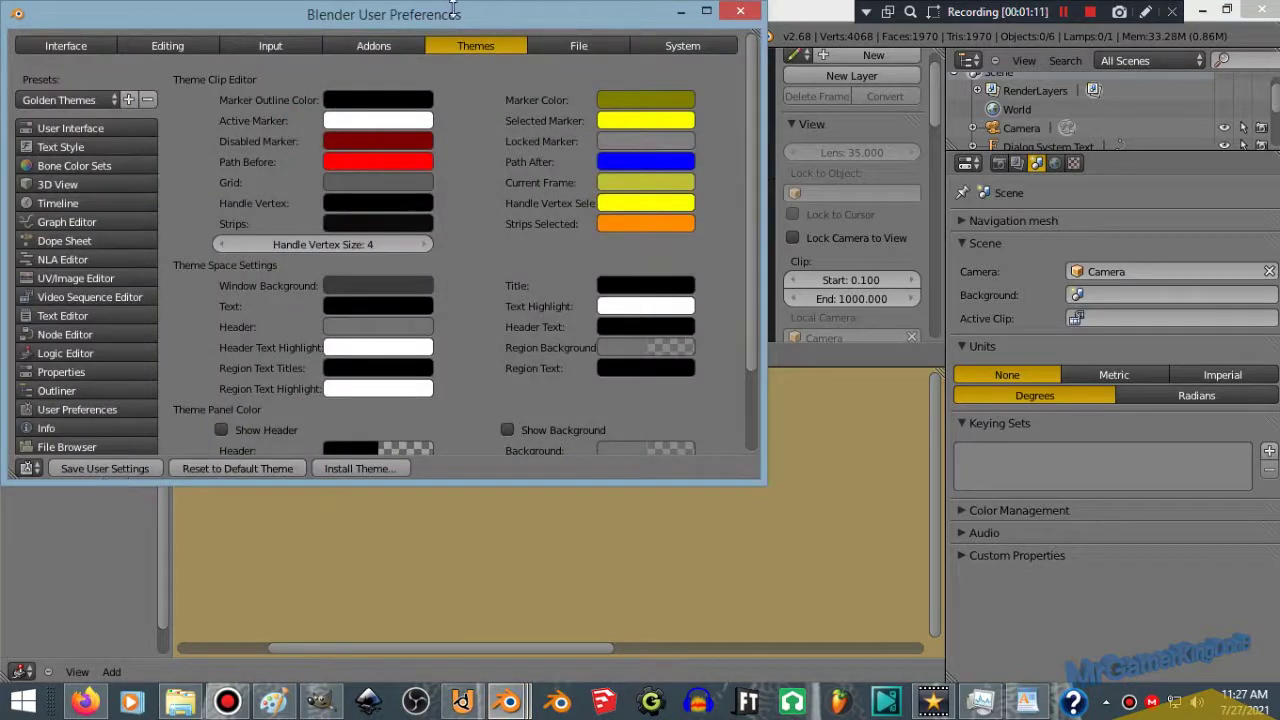
left_click_drag(410, 16, 509, 137)
left_click(836, 134)
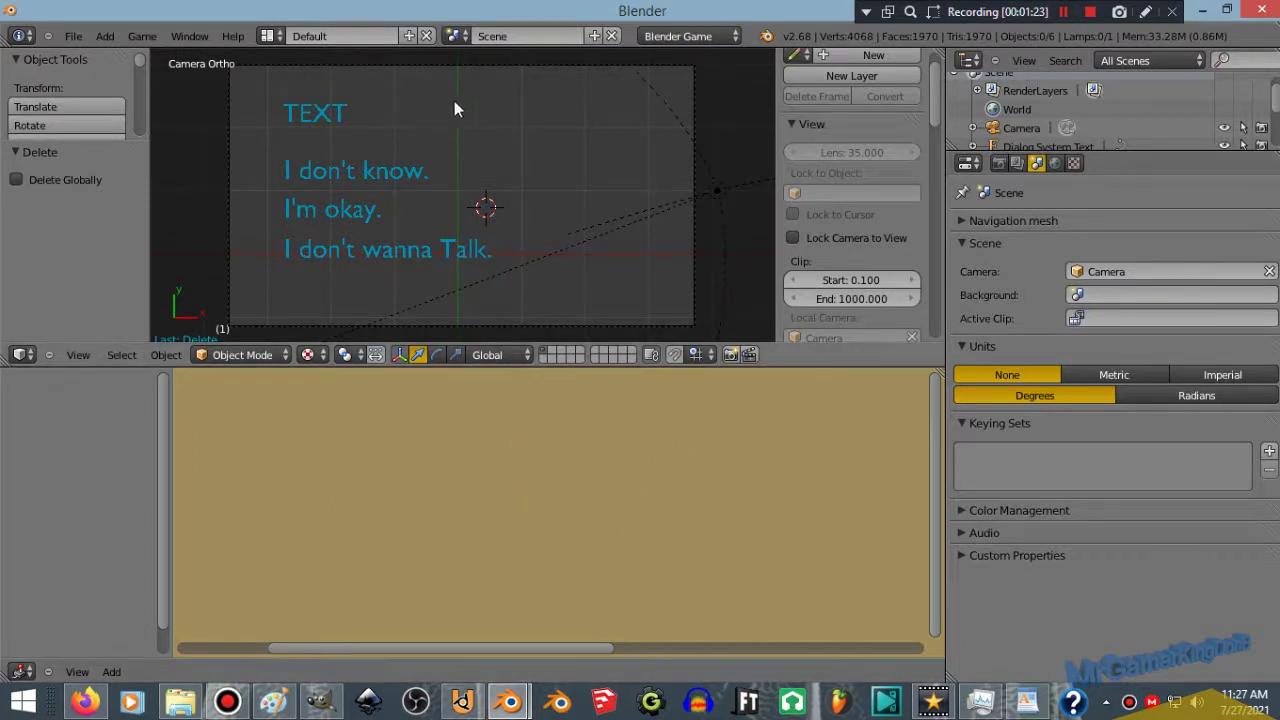
Select Dialog System Text and resize the logic panels to reach its Main Option actuator
right_click(340, 121)
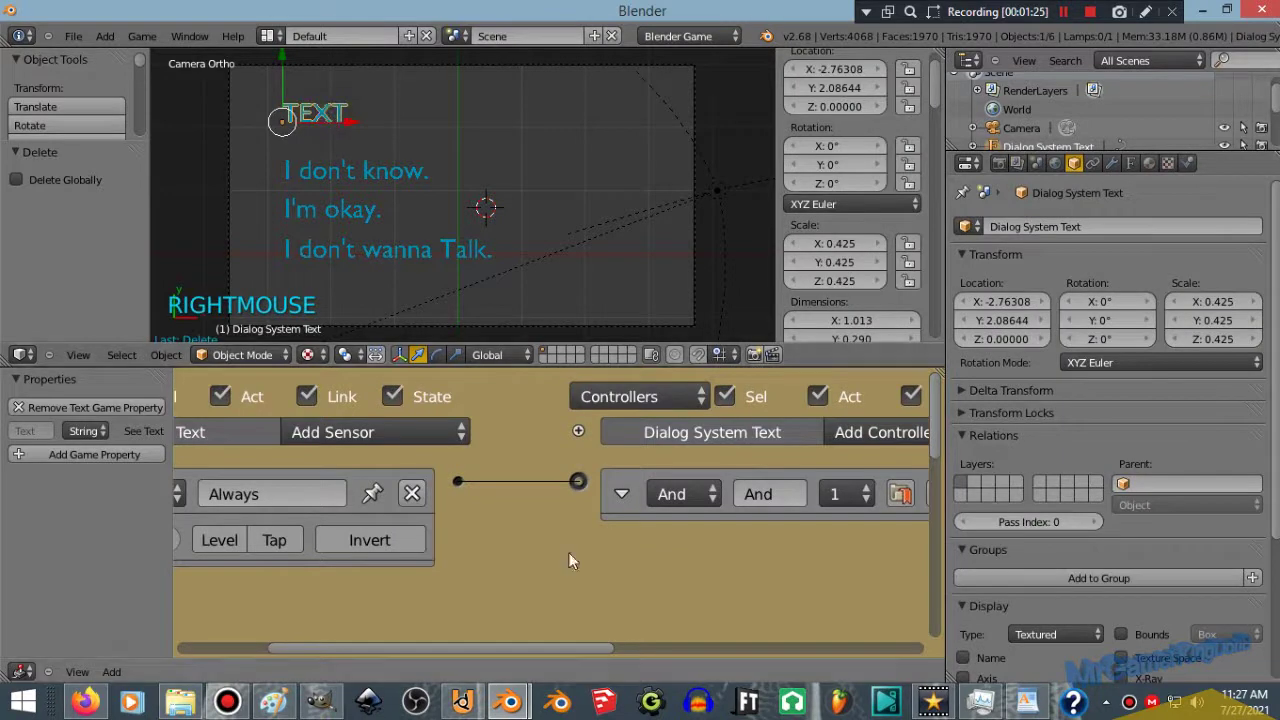
scroll(575, 565, "down", 4)
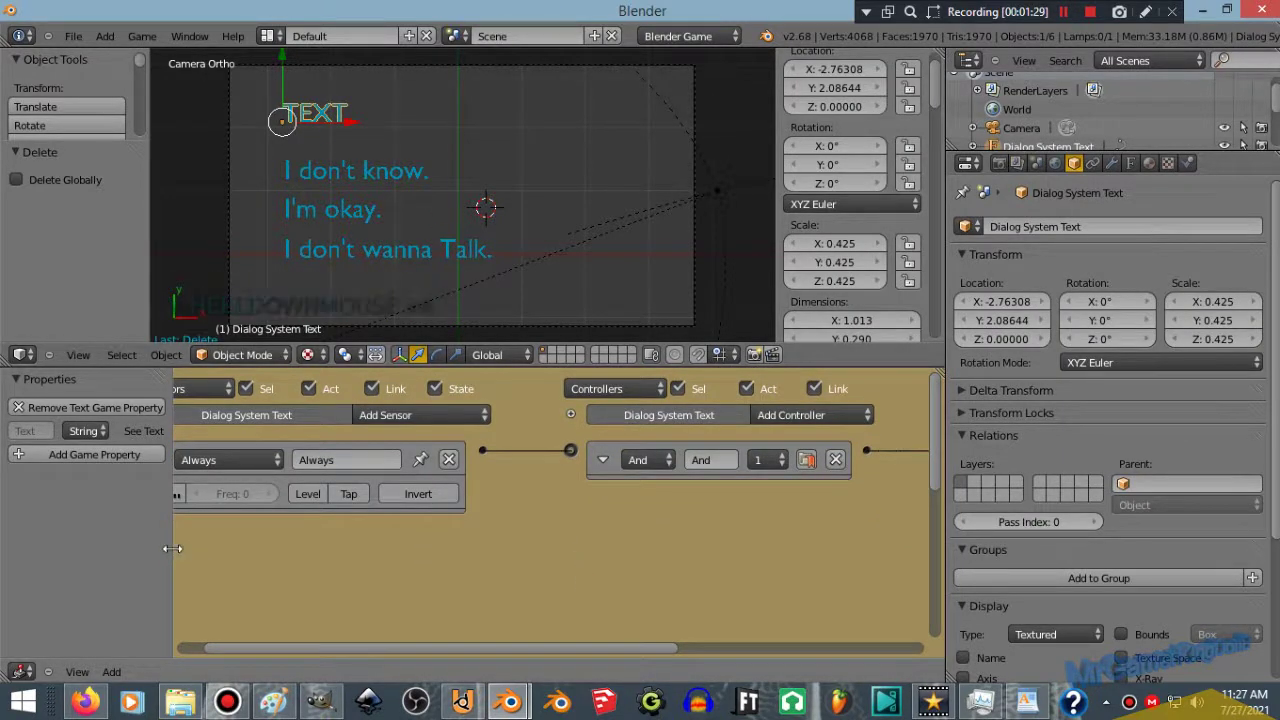
left_click_drag(169, 548, 340, 576)
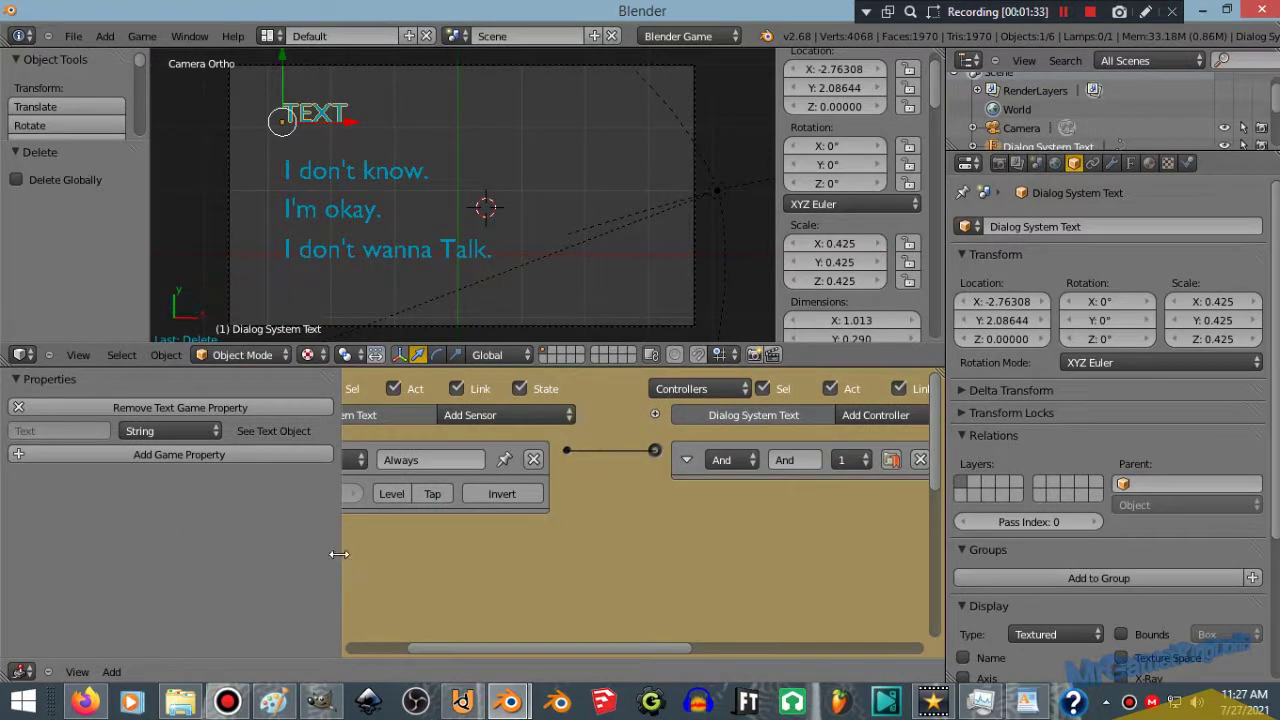
left_click_drag(343, 553, 97, 555)
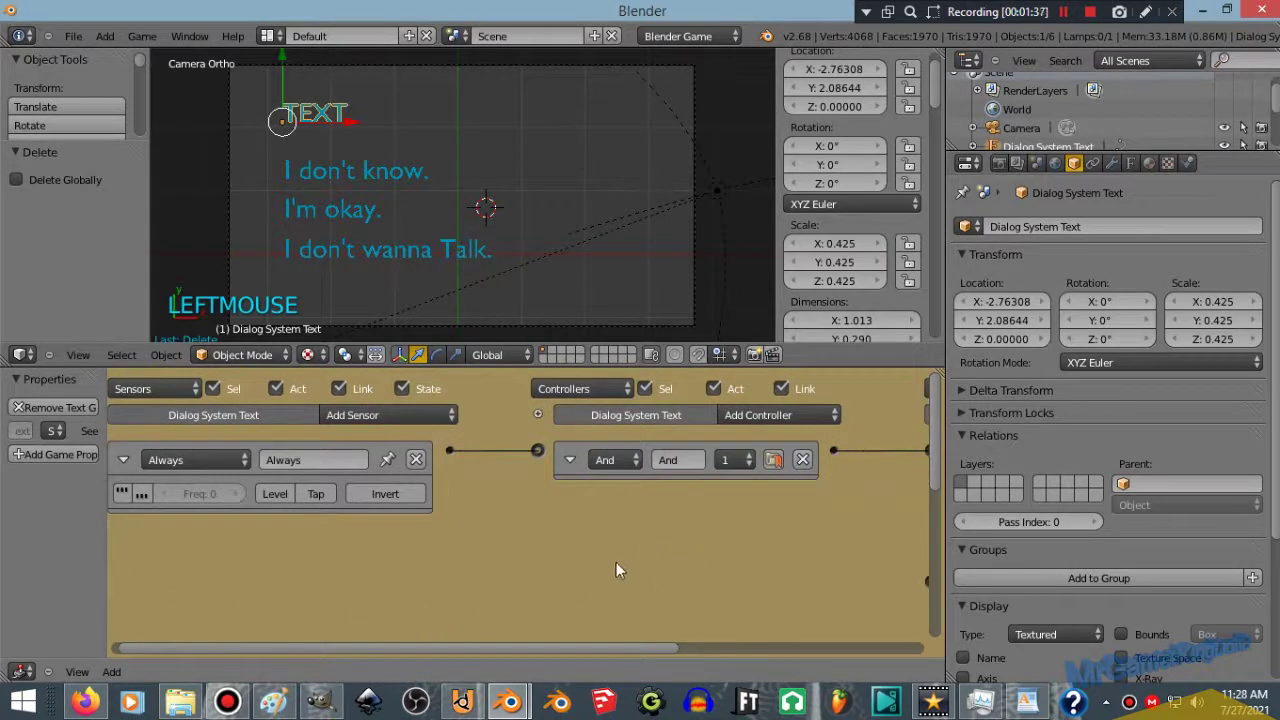
scroll(573, 648, "up", 2)
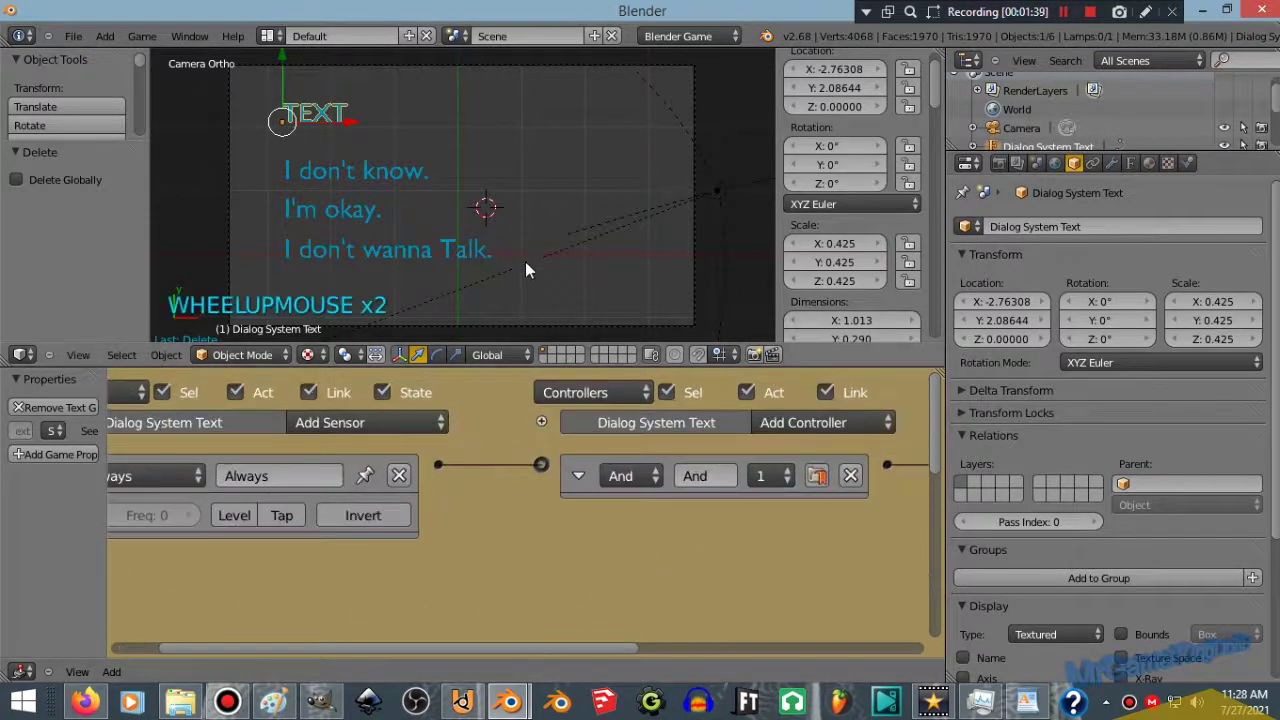
left_click_drag(478, 648, 886, 660)
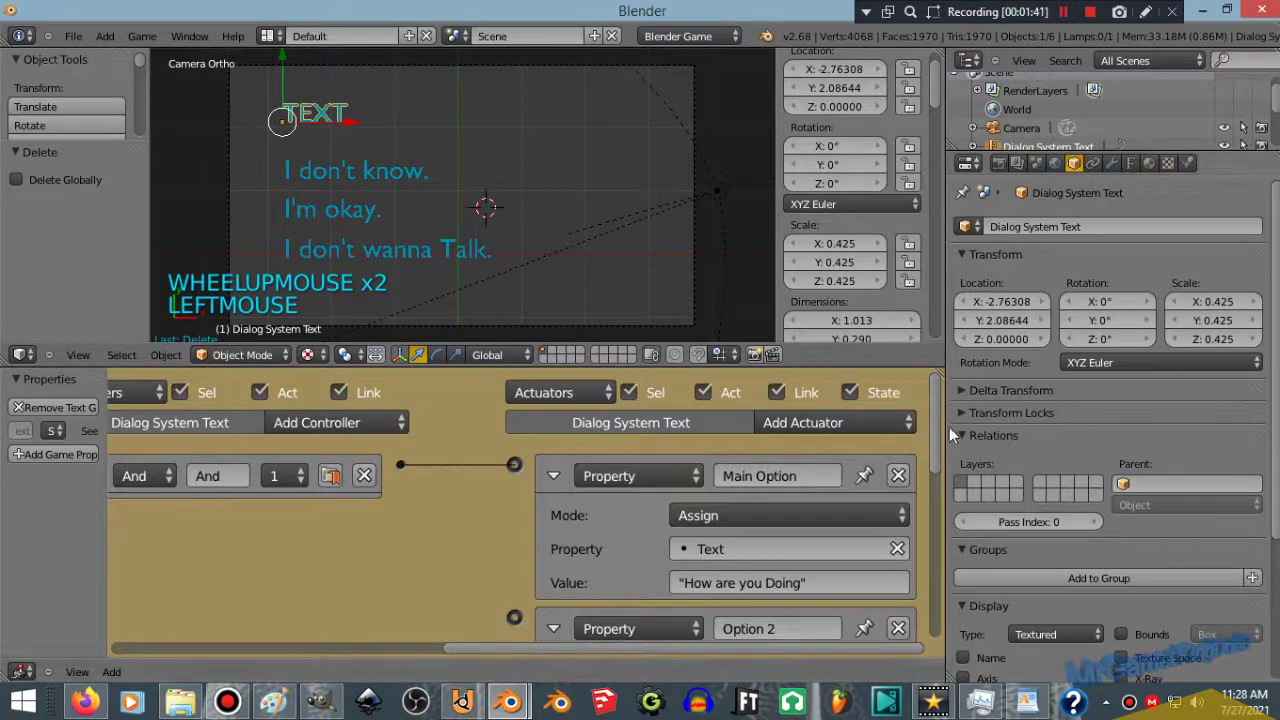
left_click_drag(937, 414, 936, 454)
Remove both quotation marks so the Main Option value reads How are you Doing
left_click(692, 489)
key("Home")
key("Delete")
key("End")
key("BackSpace")
key("Return")
left_click_drag(938, 457, 671, 240)
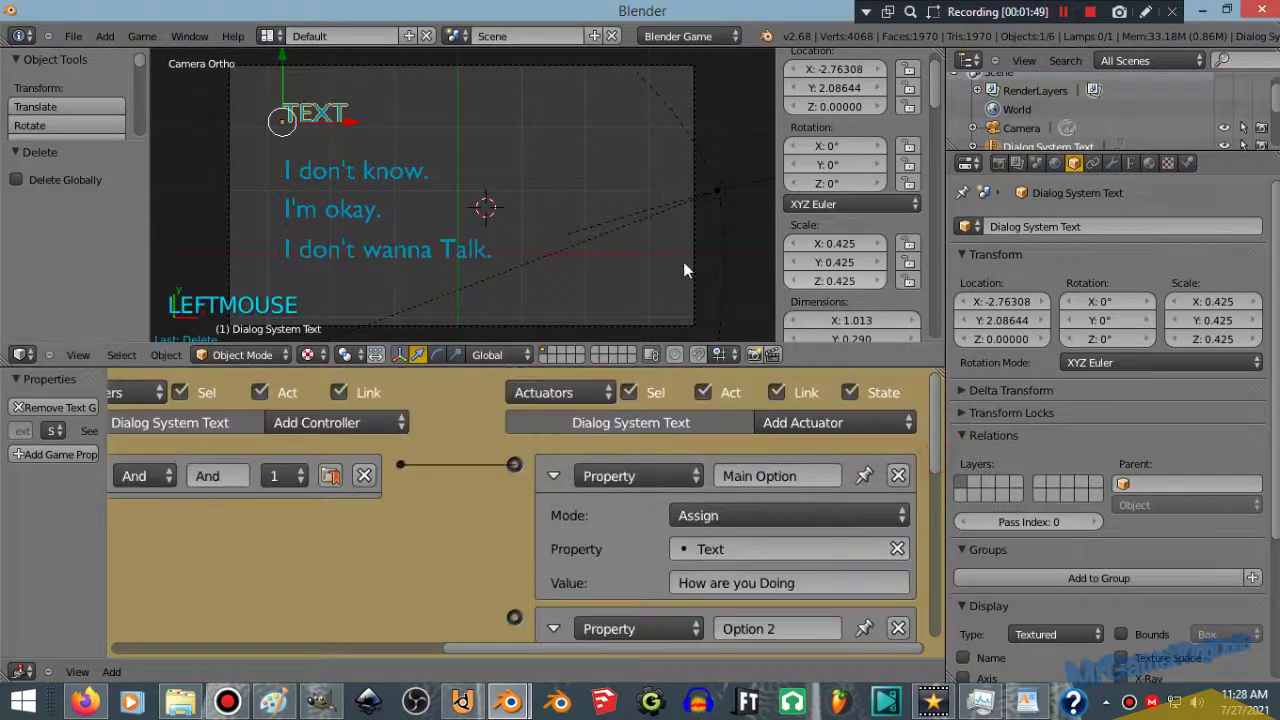
Test-run the game in the embedded player with the unquoted value, then stop it
left_click(998, 165)
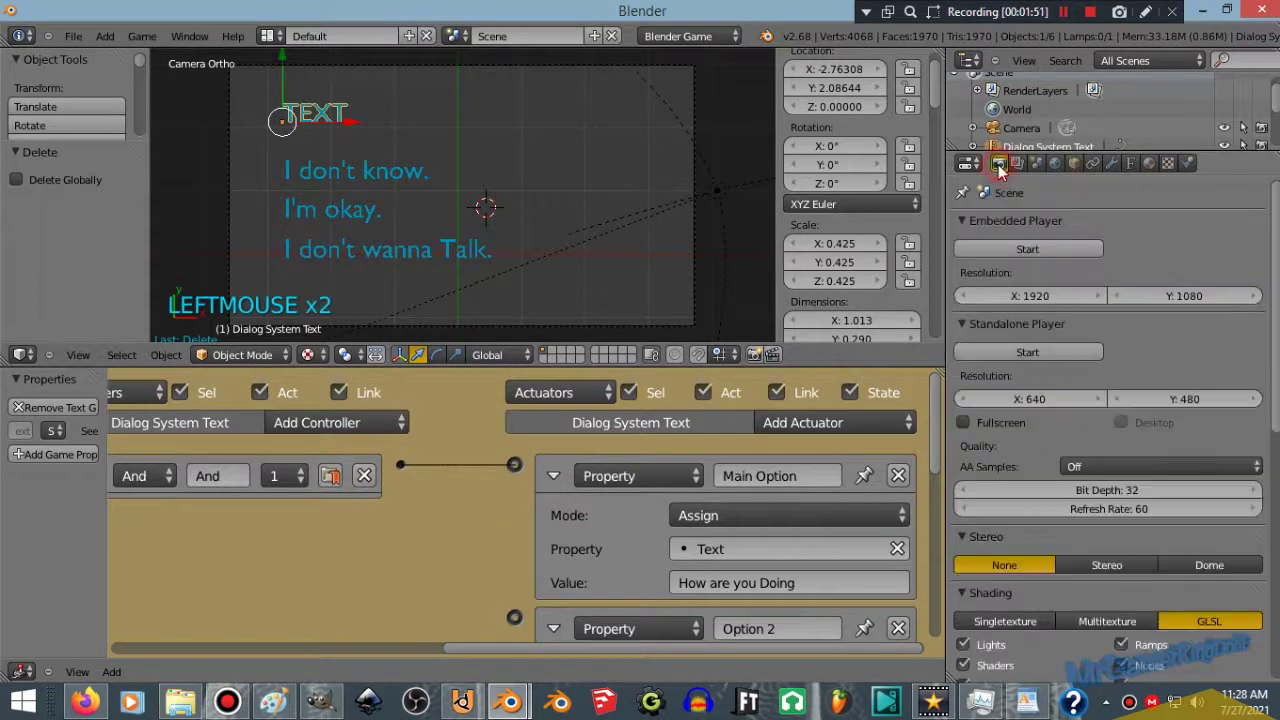
left_click(1002, 253)
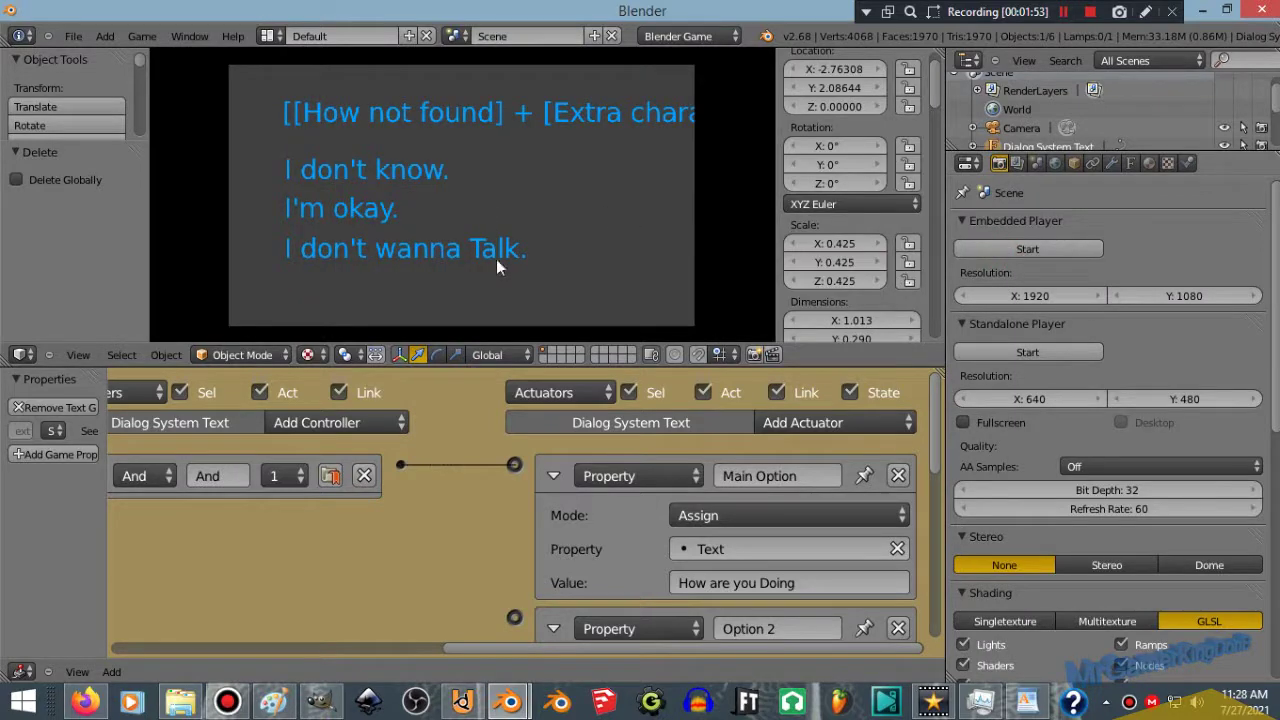
key("Escape")
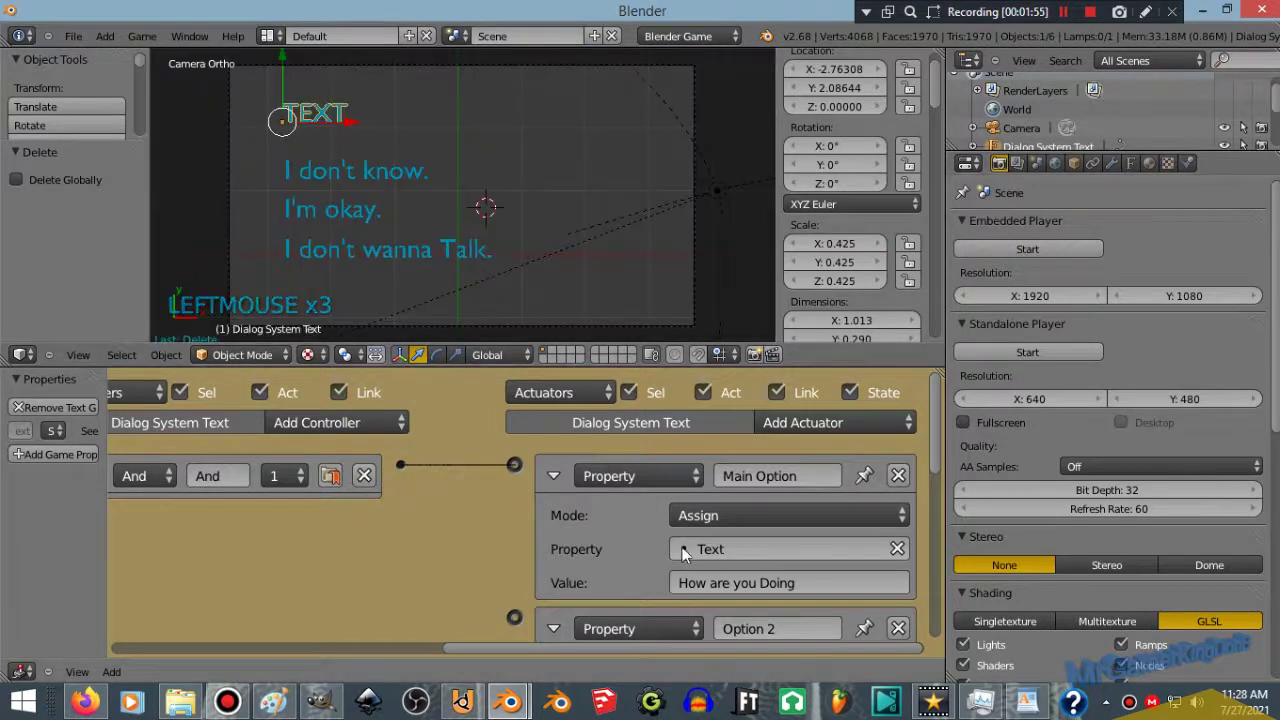
Wrap the Main Option value in double quotes: "How are you Doing"
left_click(684, 583)
key("Home")
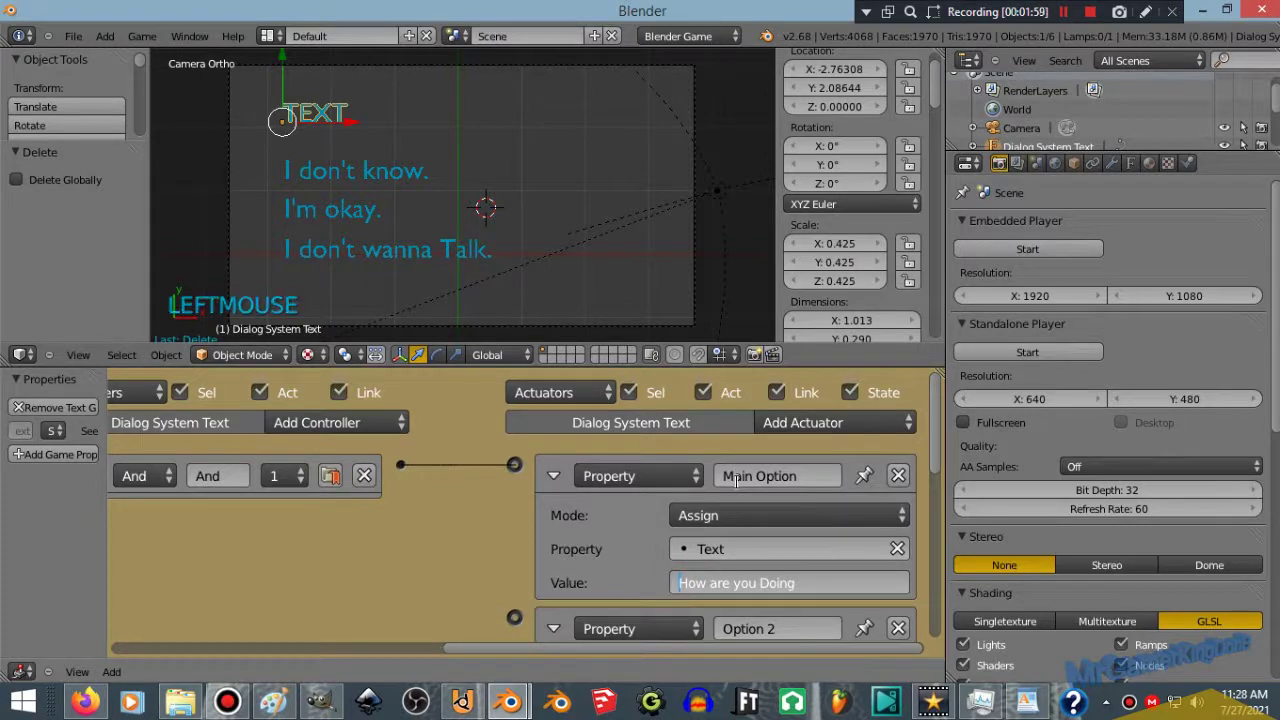
type("\"")
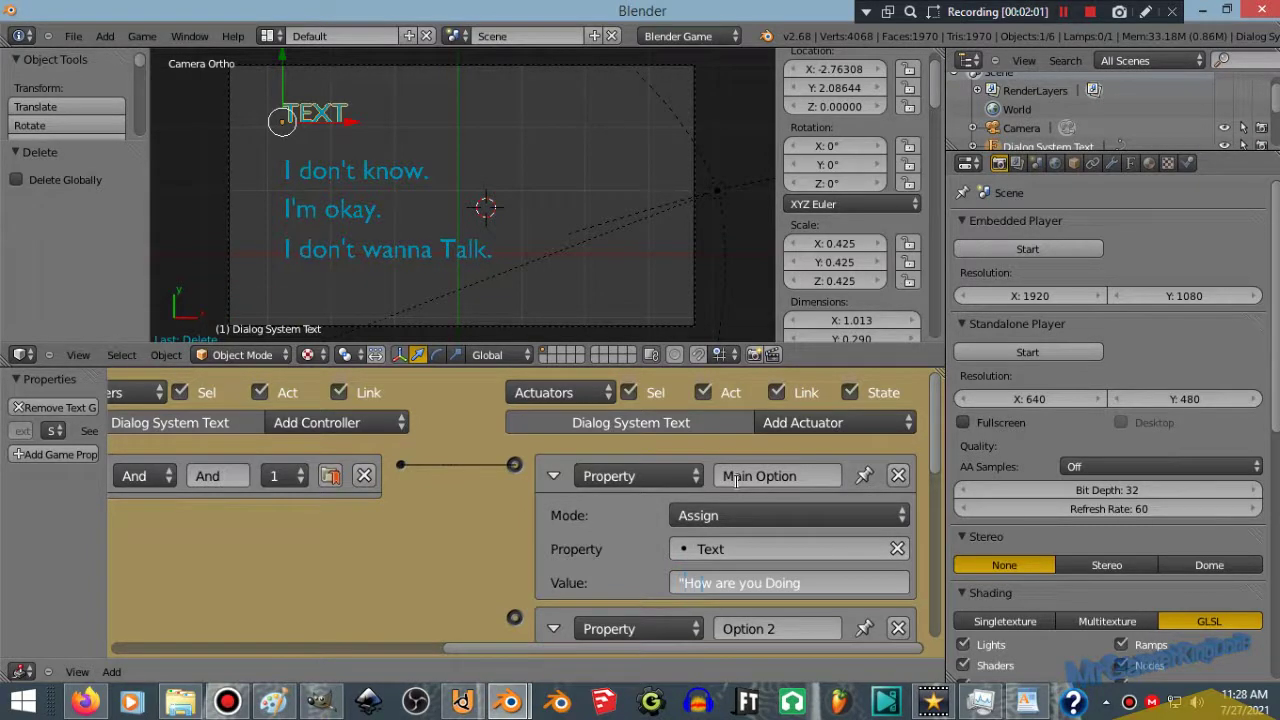
key("End")
type("\"")
left_click(414, 531)
scroll(542, 462, "down", 7)
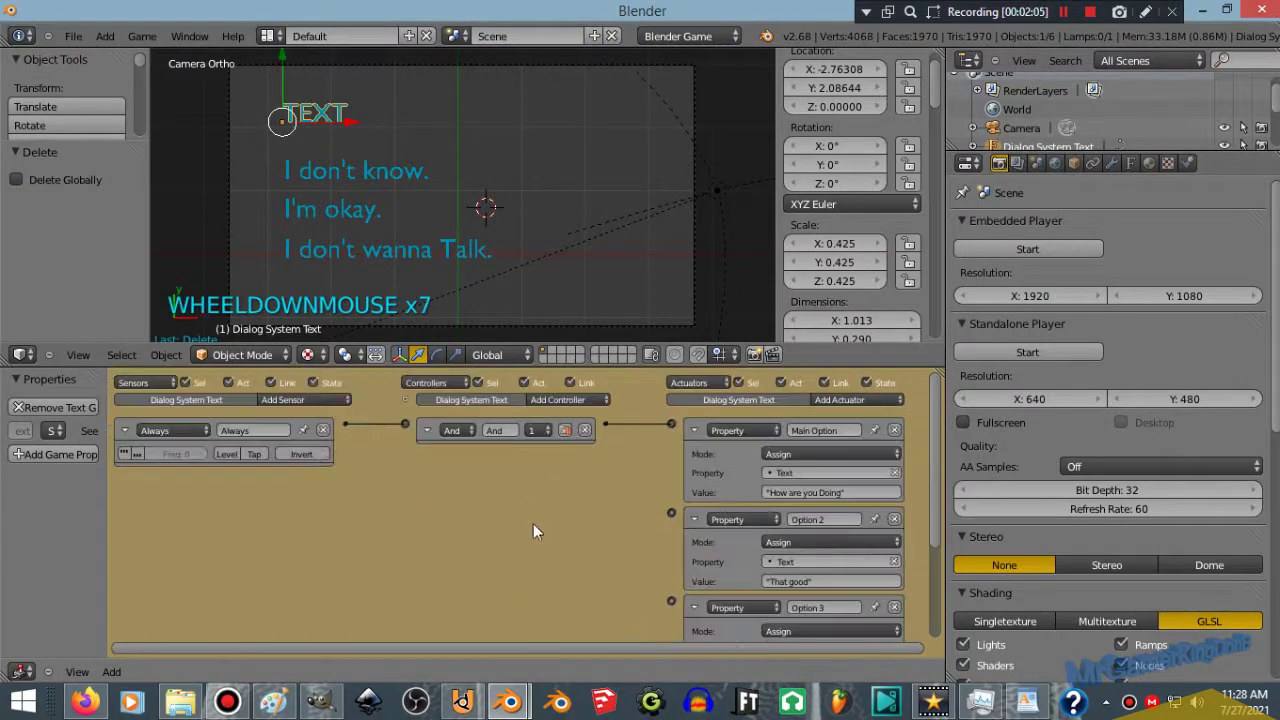
Select each reply text object in turn, ending on "I don't know."
scroll(533, 522, "down", 1)
right_click(362, 184)
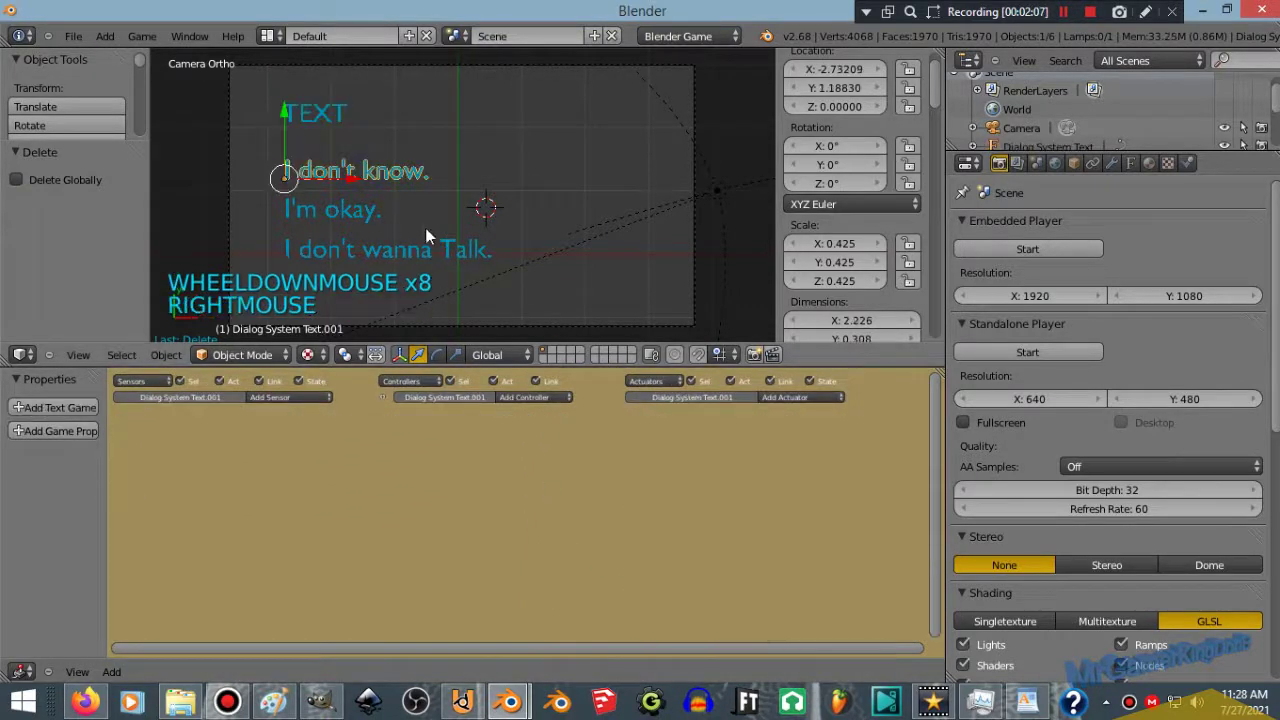
right_click(355, 212)
right_click(368, 256)
right_click(364, 213)
right_click(365, 178)
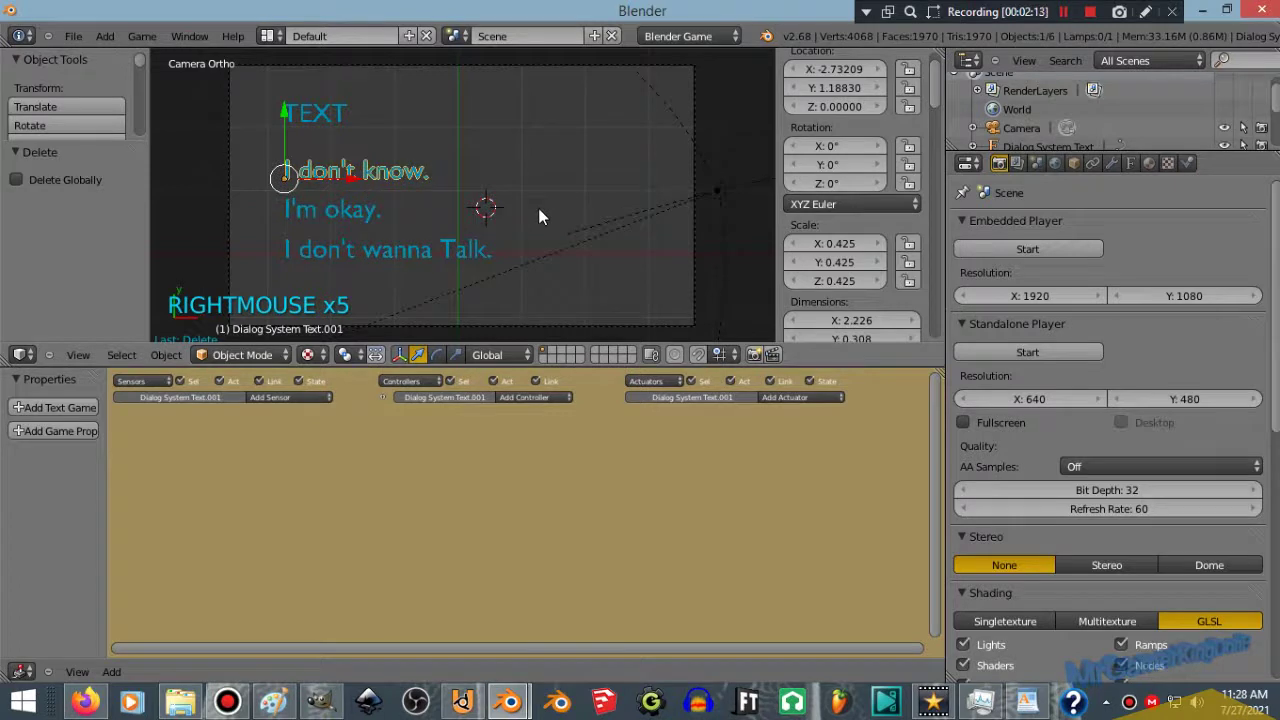
Add a plane Select Box Test, moved up along Y and scaled to 0.210
key("shift+a")
mouse_move(539, 208)
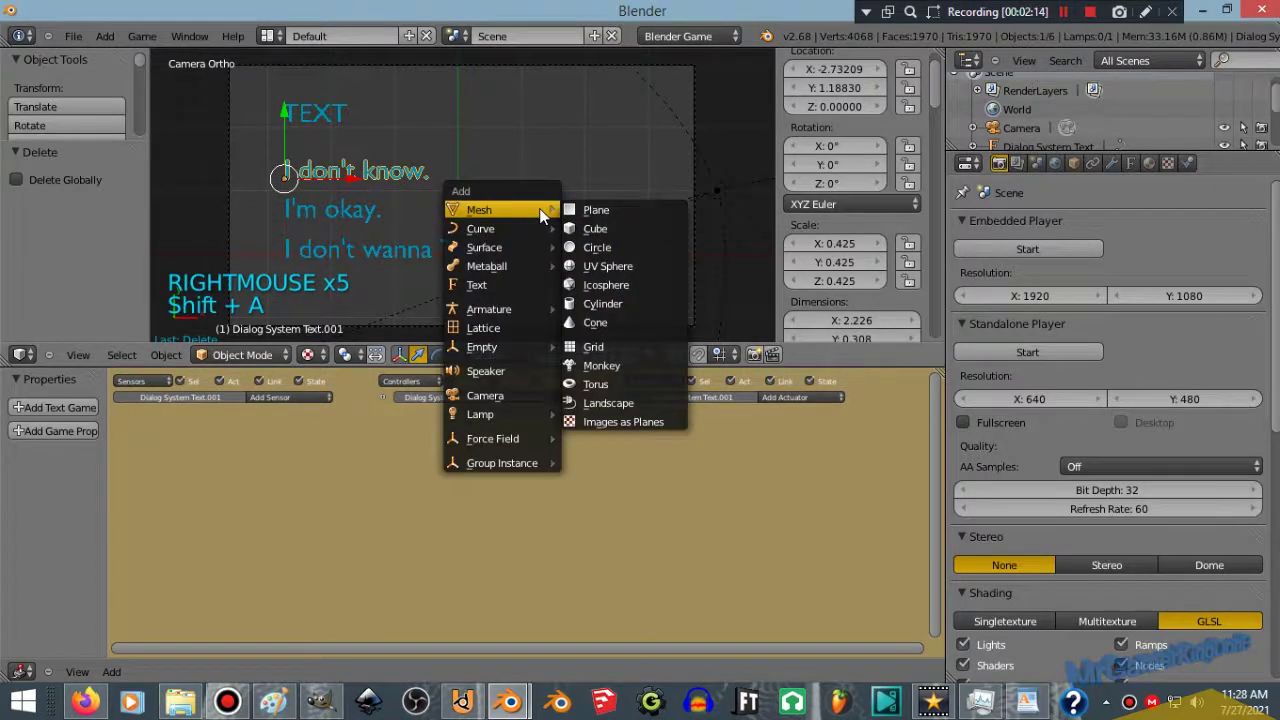
left_click(600, 209)
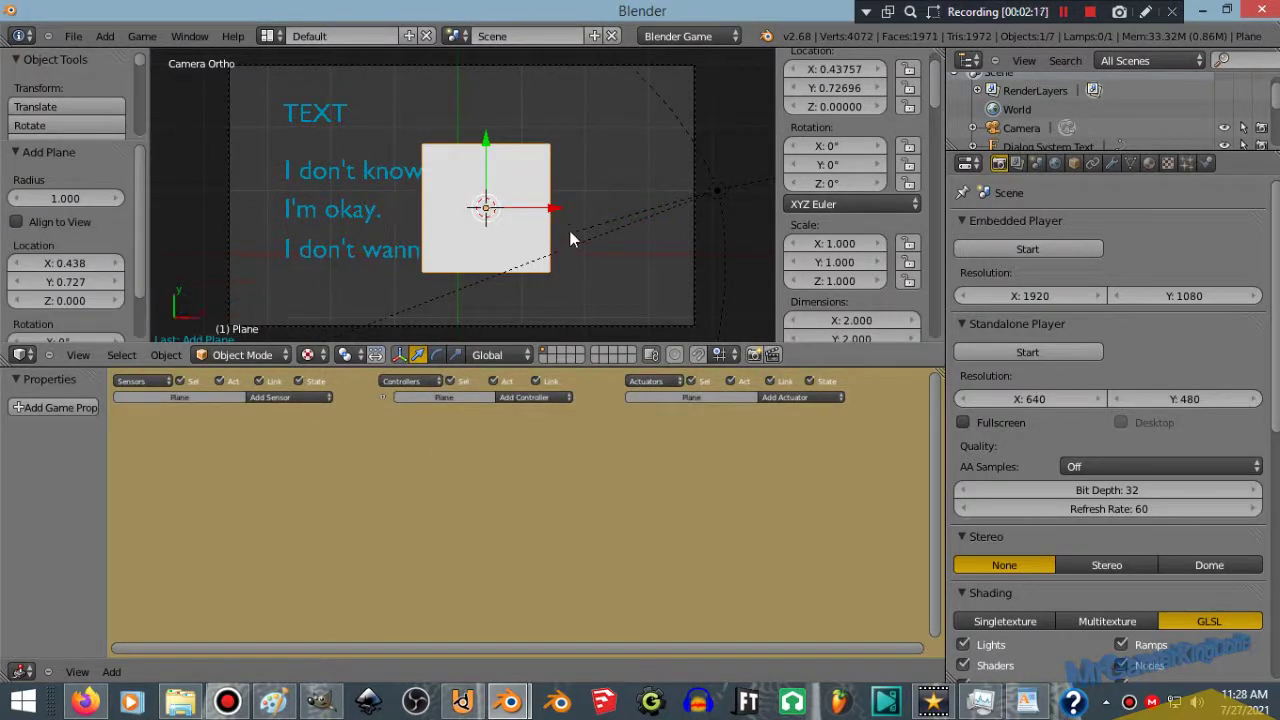
left_click_drag(488, 152, 488, 121)
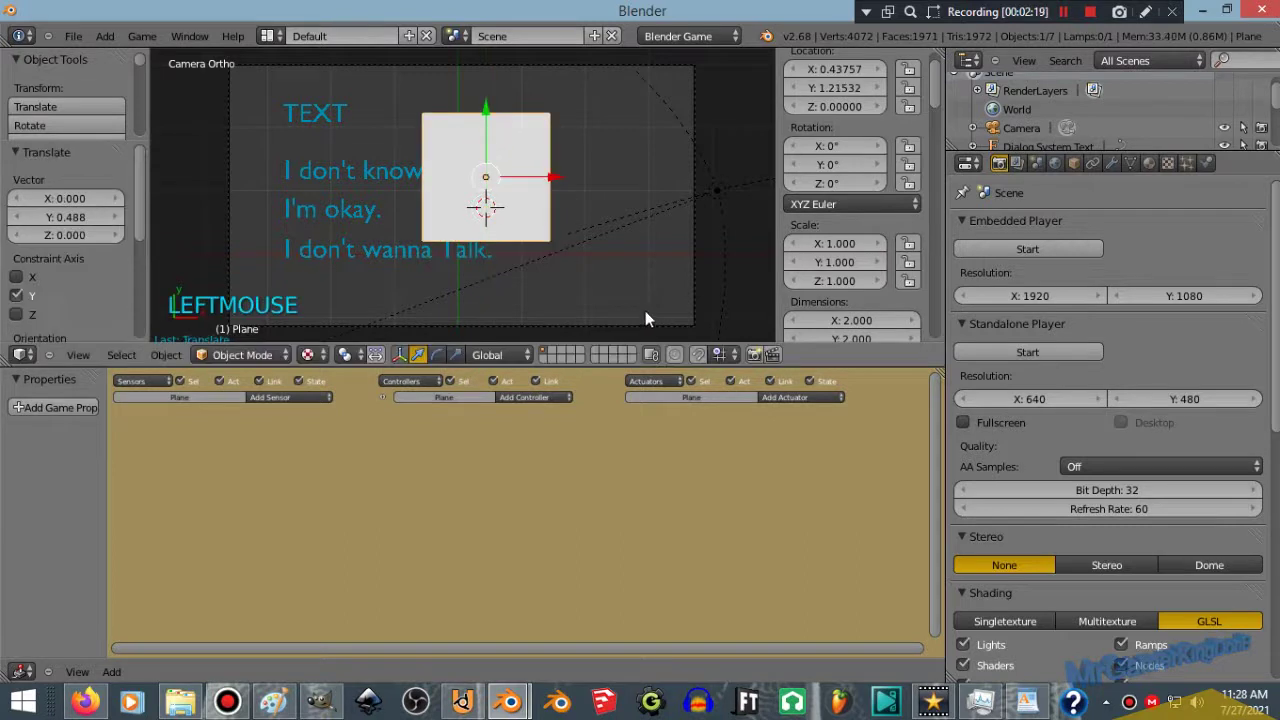
key("s")
key("s")
left_click(509, 201)
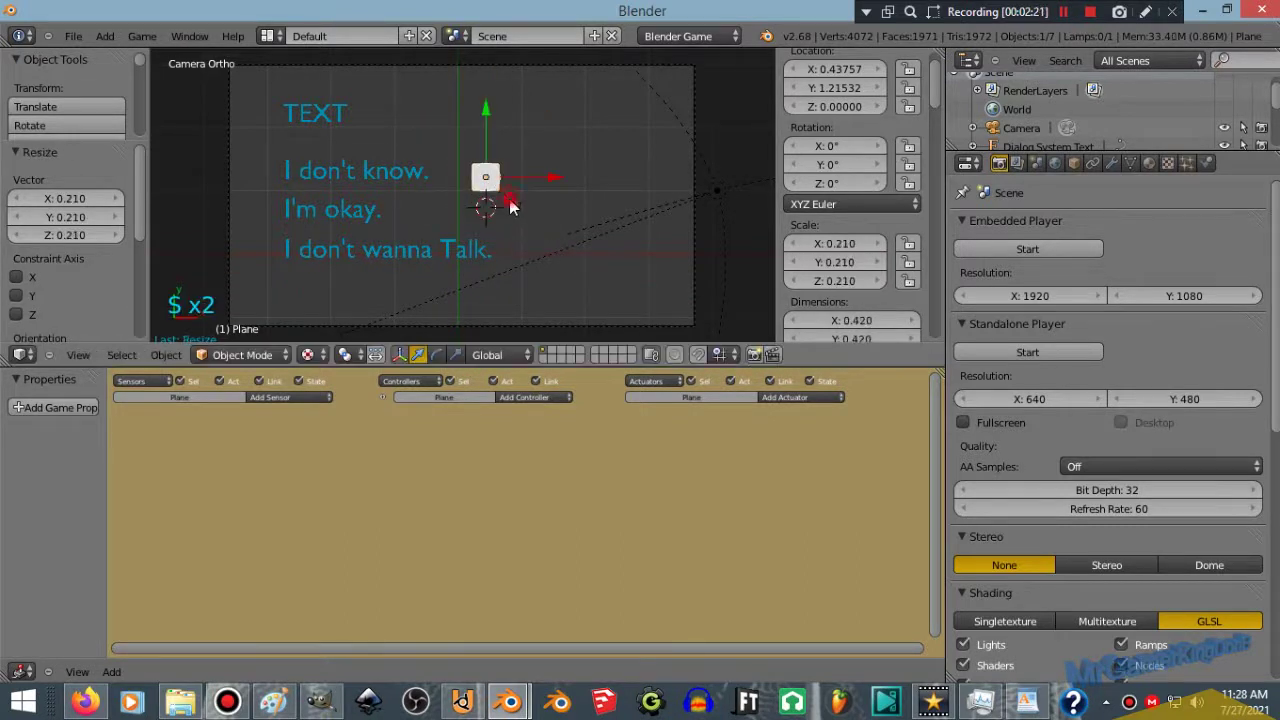
left_click(1066, 17)
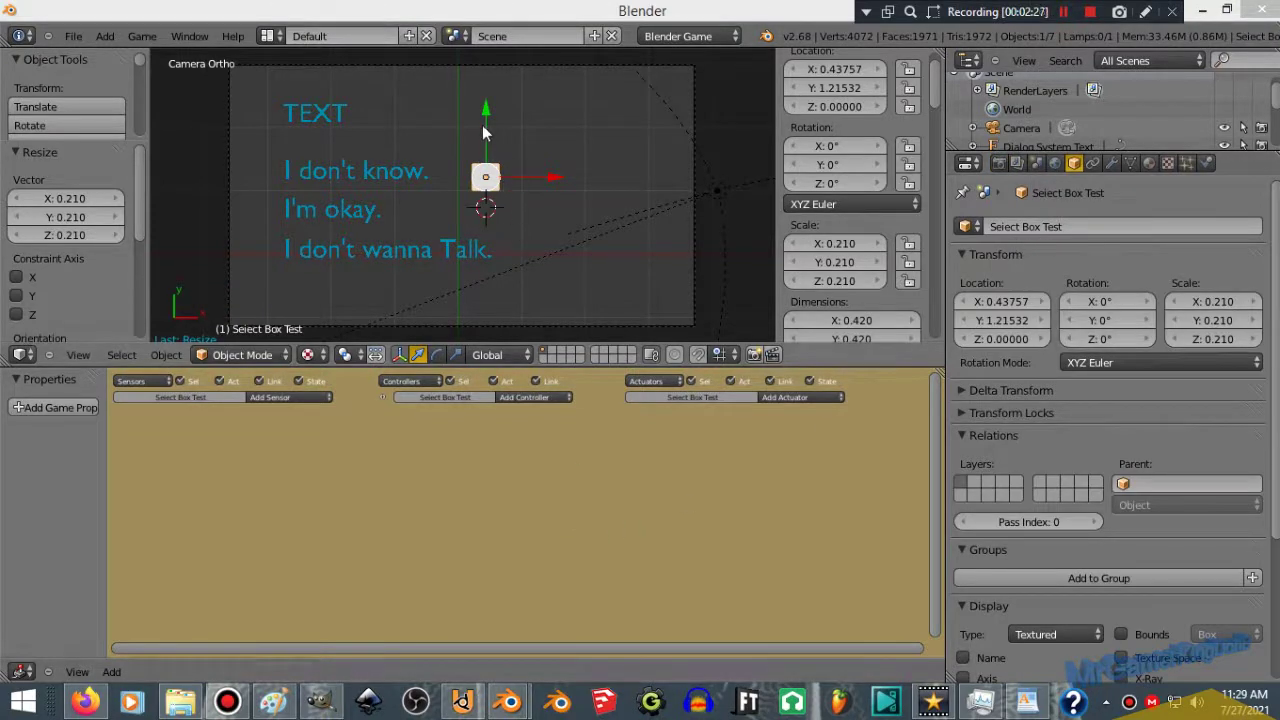
Nudge Select Box Test up to Y 1.28931 and maximize its logic editor
left_click_drag(483, 130, 483, 125)
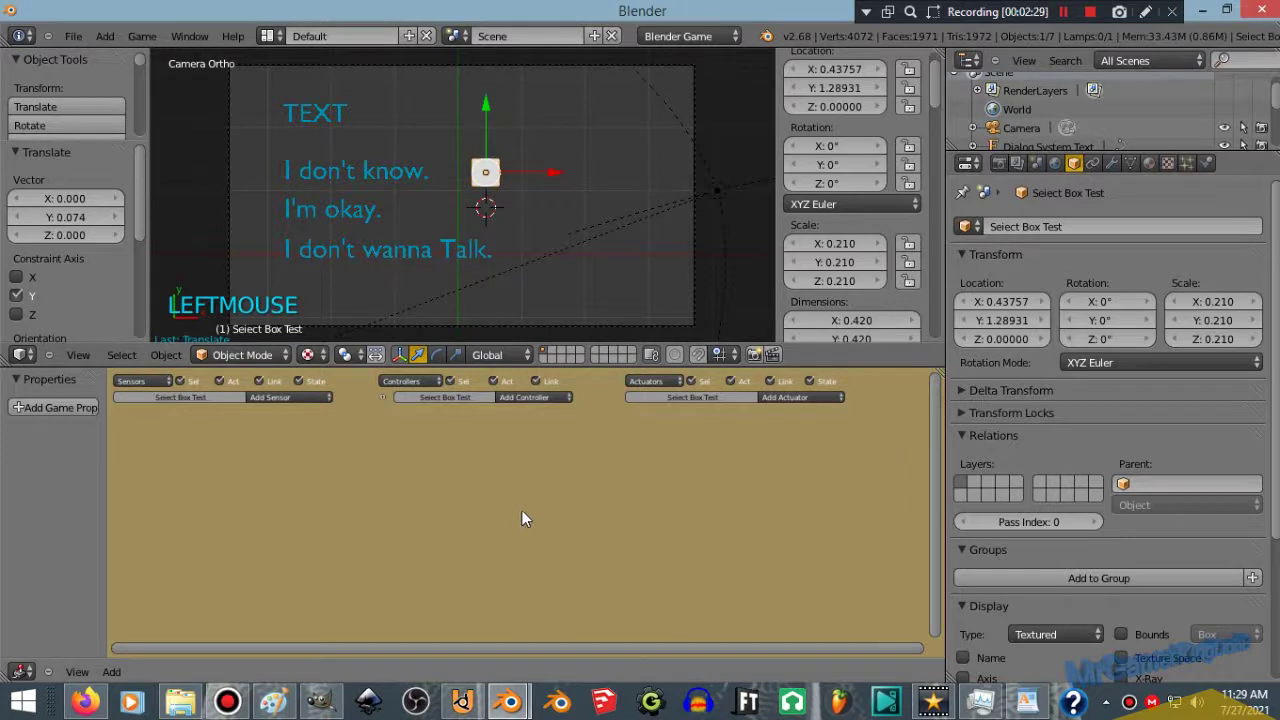
scroll(501, 608, "up", 6)
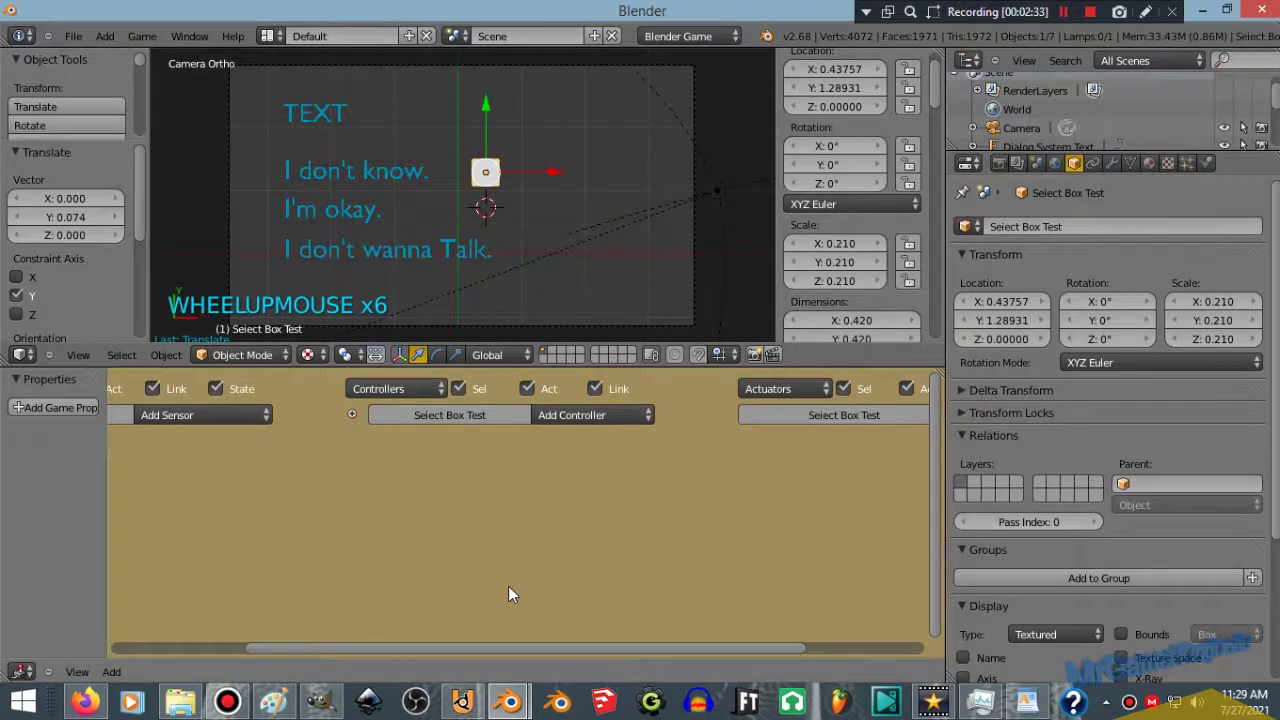
key("ctrl+Up")
scroll(688, 471, "up", 2)
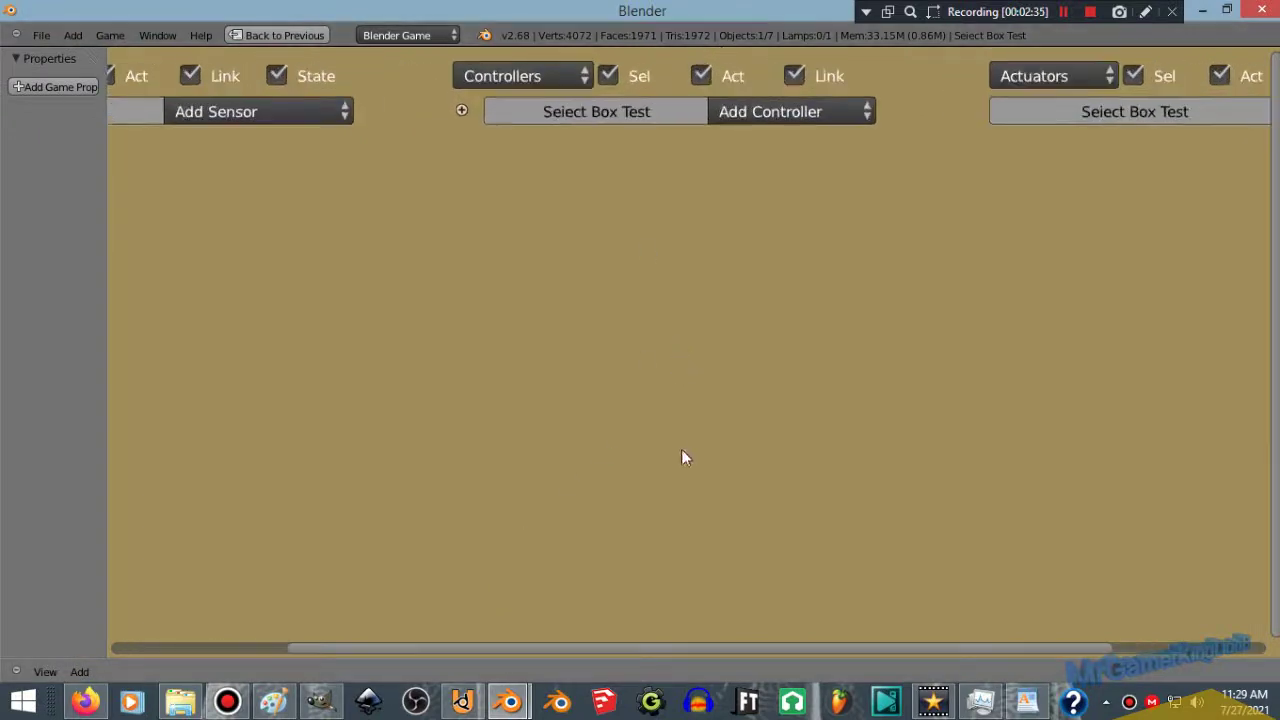
Add Mouse sensors Mouse Left Click on Left Button and Mouse Over on Mouse Over
scroll(600, 655, "left", 5, "ctrl")
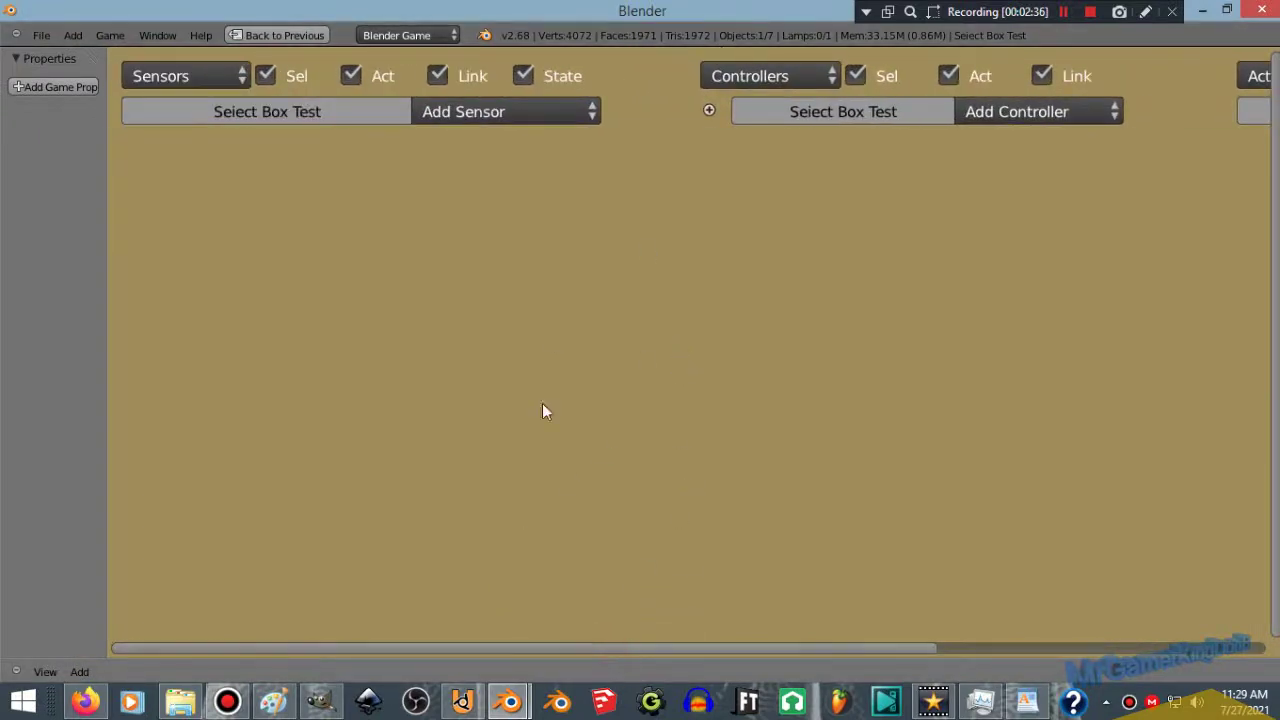
left_click(503, 116)
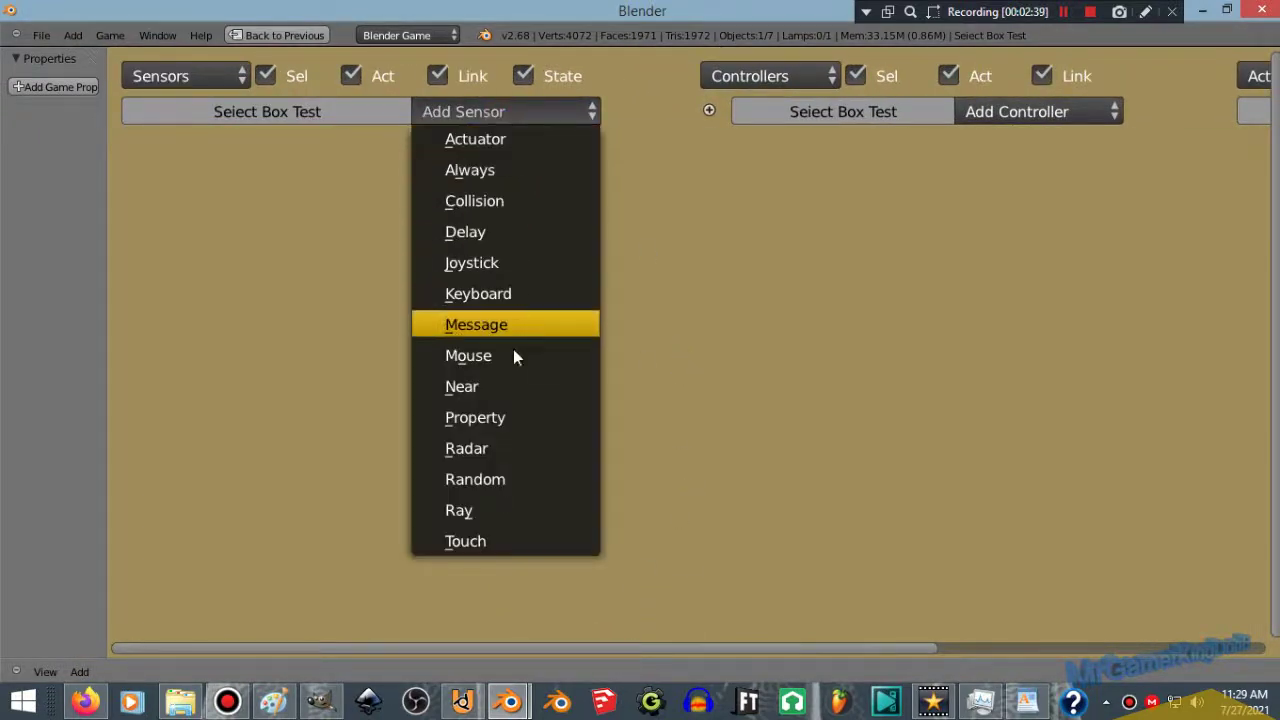
left_click(523, 355)
left_click(516, 114)
left_click(498, 357)
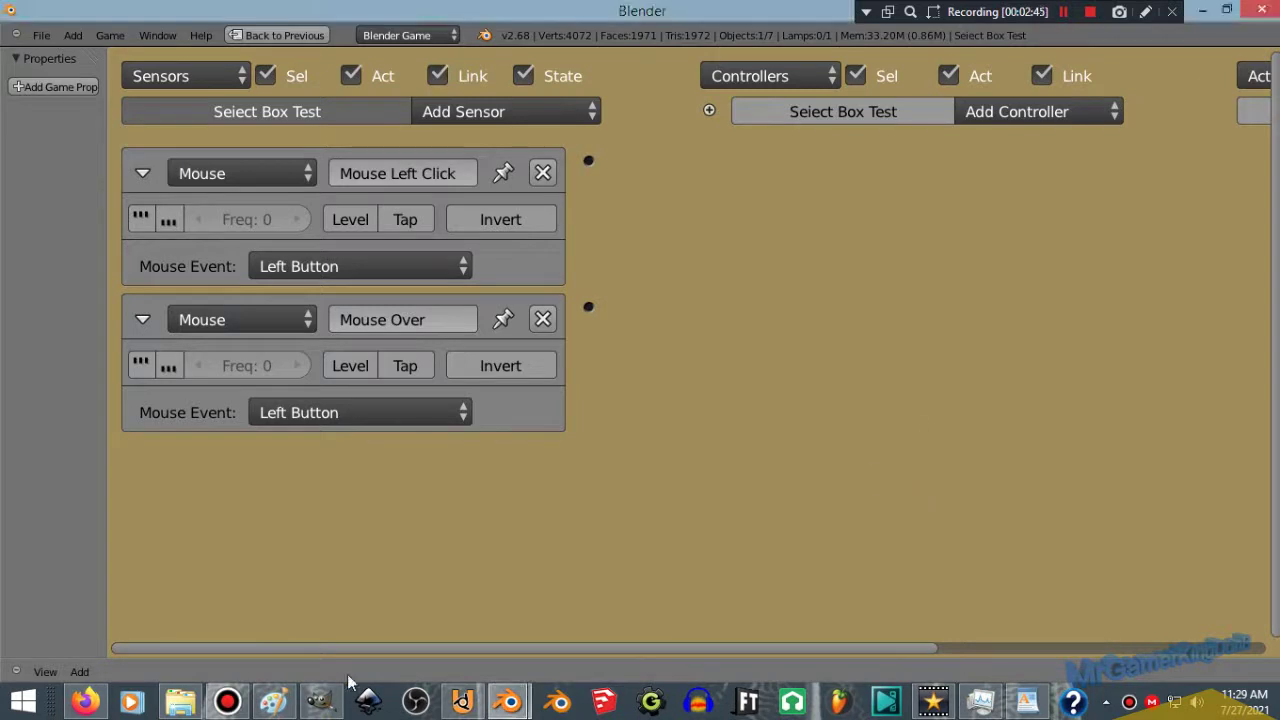
left_click(370, 413)
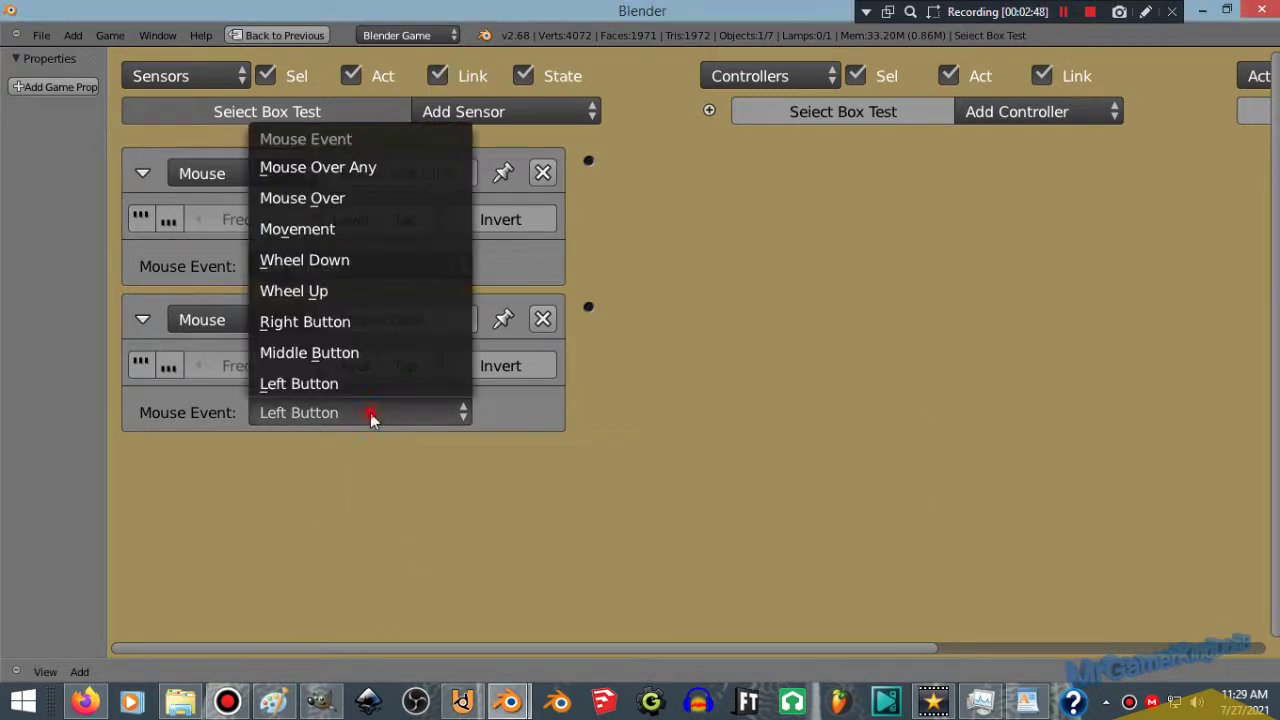
left_click(388, 199)
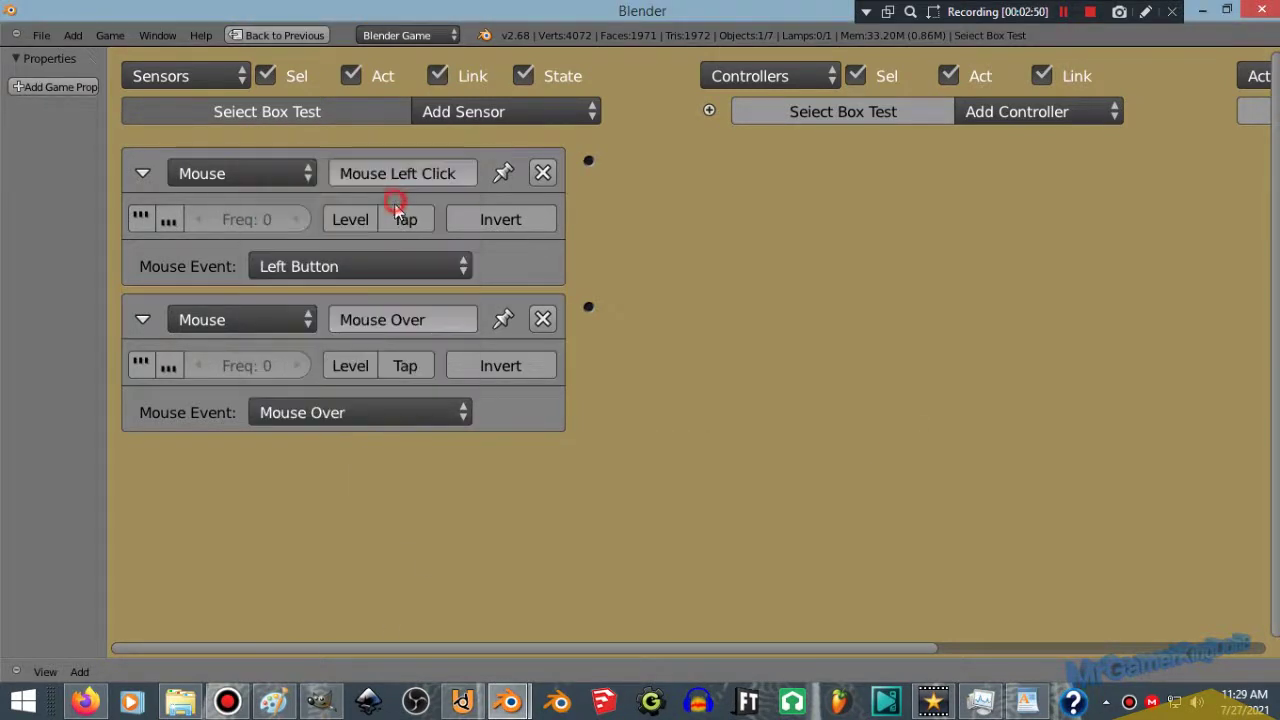
Add two And controllers, And and And1, to Select Box Test
left_click(1036, 127)
left_click(1042, 140)
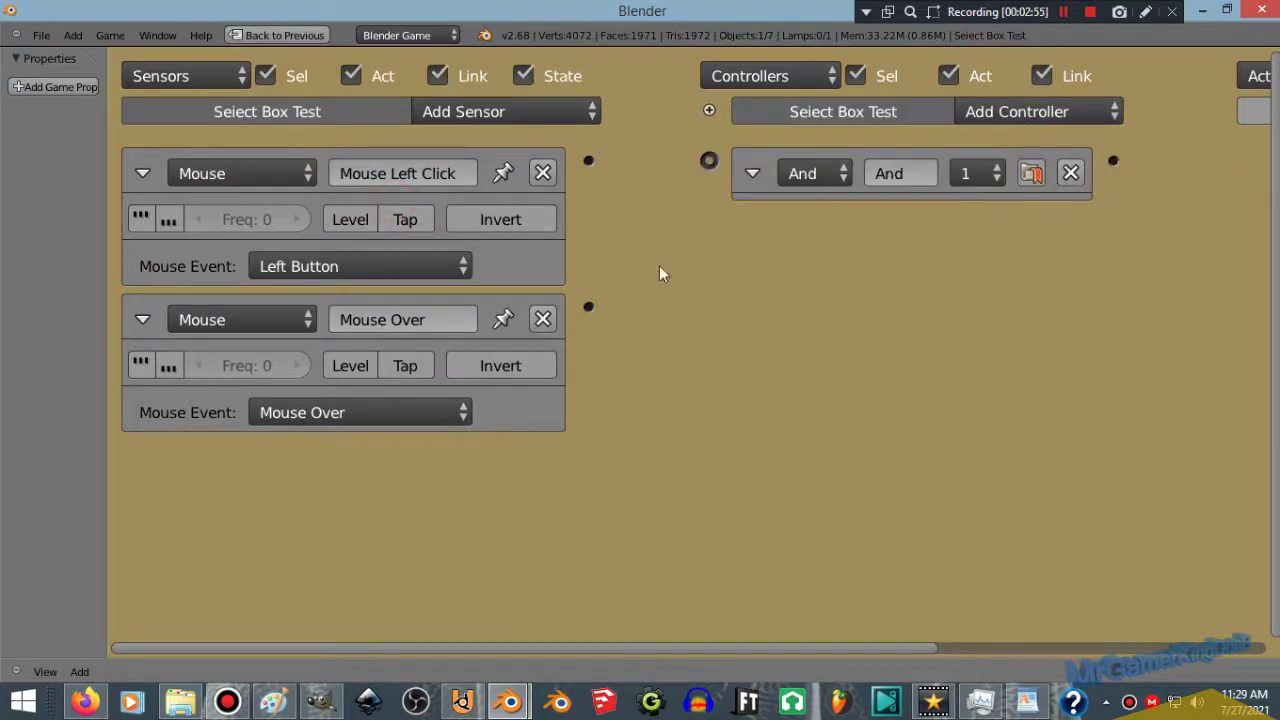
left_click(1062, 114)
left_click(1056, 140)
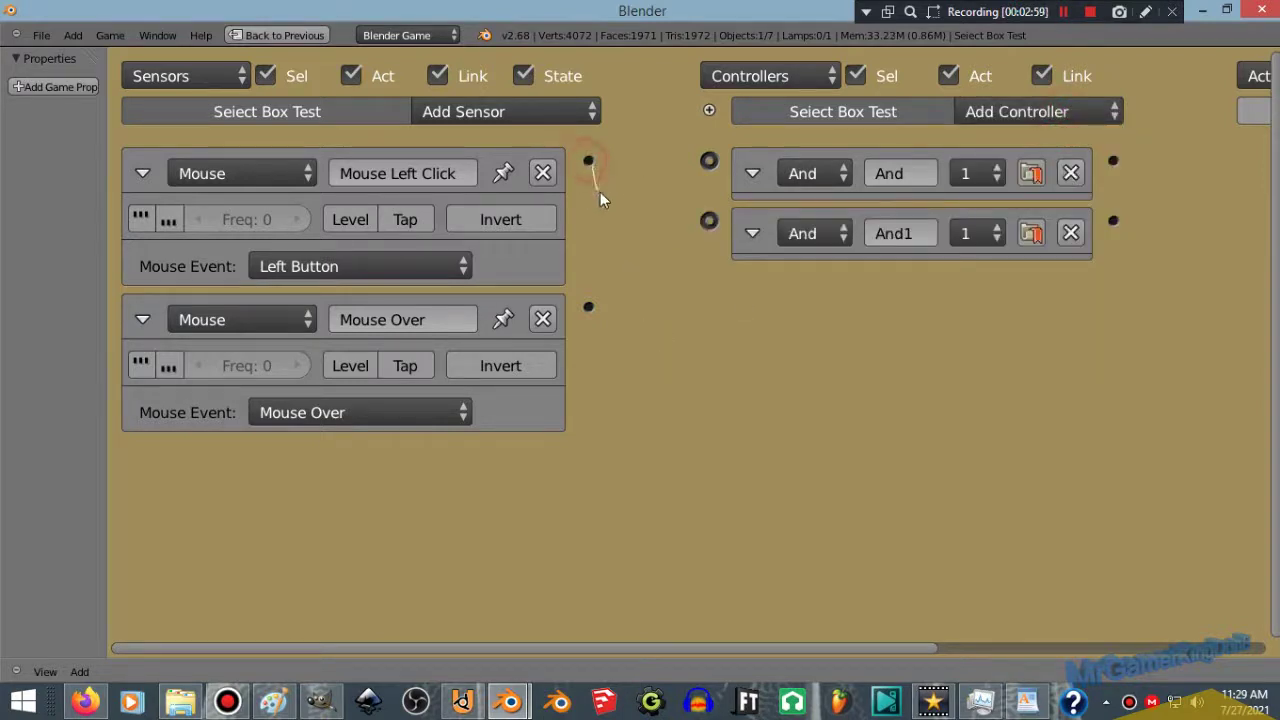
Wire both Mouse Left Click and Mouse Over sensors into And and And1
left_click_drag(600, 193, 710, 168)
left_click_drag(588, 309, 711, 222)
left_click(590, 162)
left_click_drag(610, 203, 710, 222)
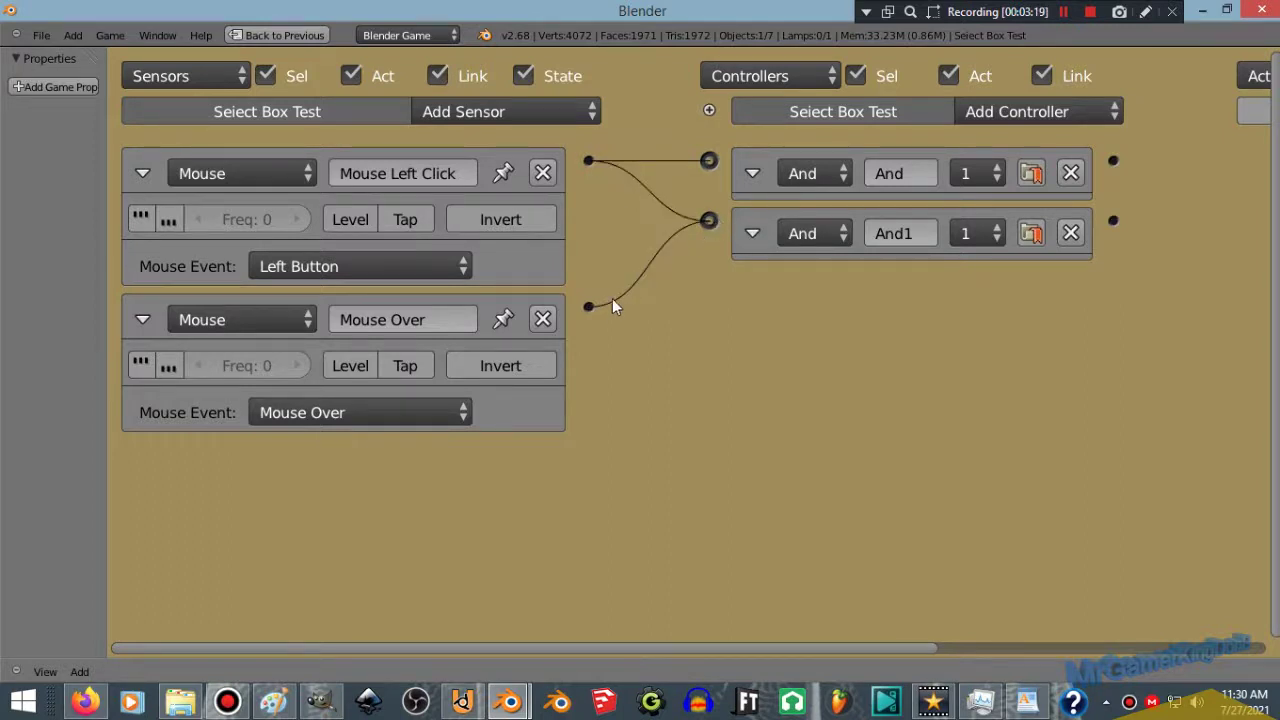
left_click_drag(590, 306, 716, 166)
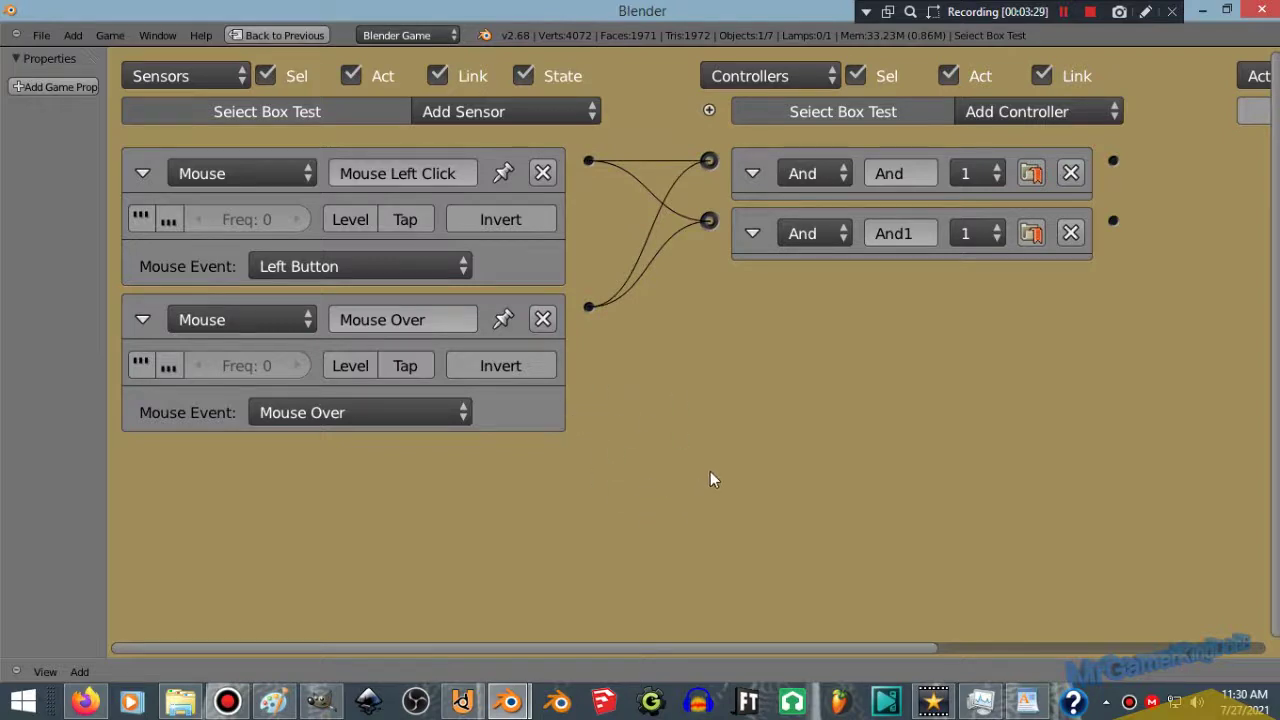
Restore the layout and duplicate the select box, placing the copy right of the original
key("ctrl+Up")
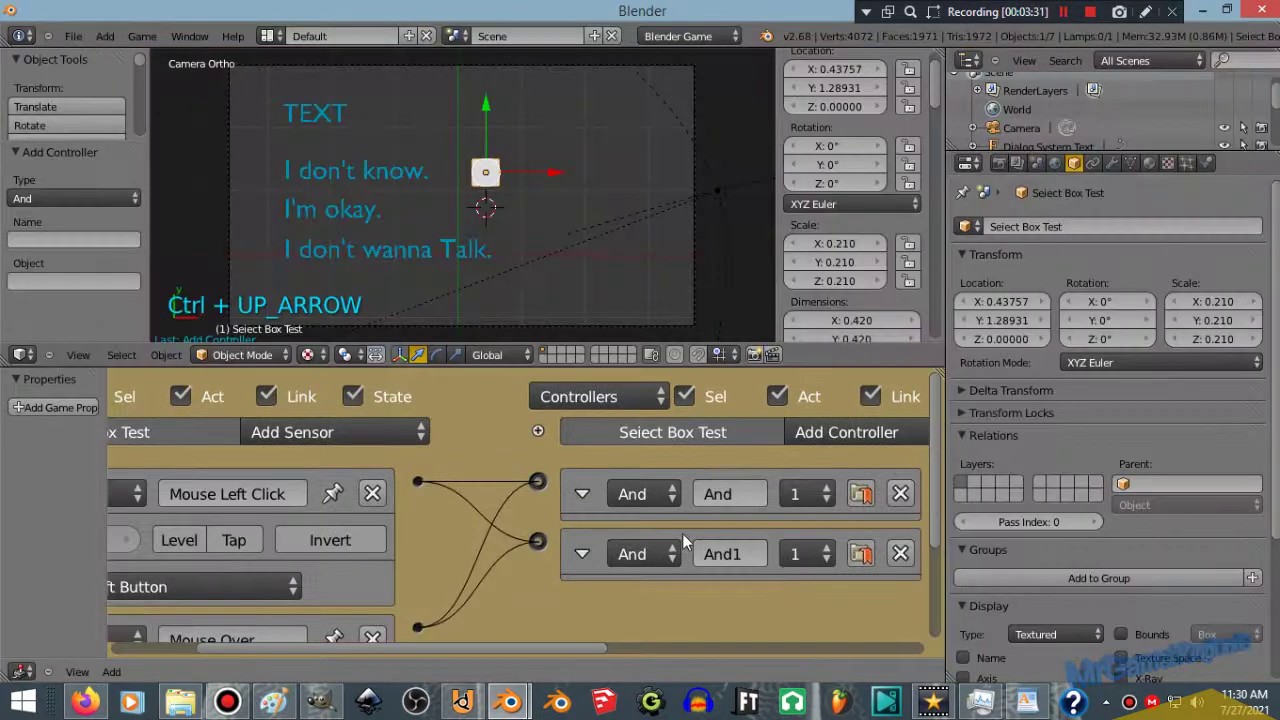
scroll(682, 540, "down", 10)
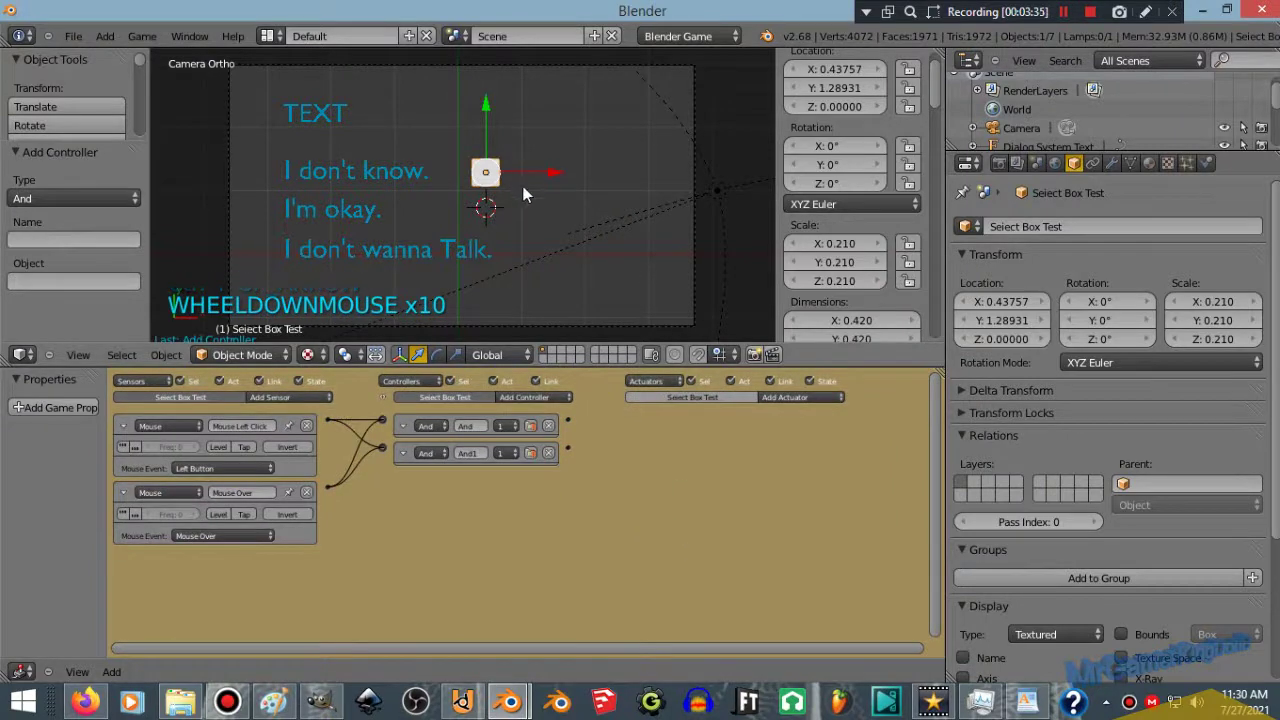
left_click(50, 141)
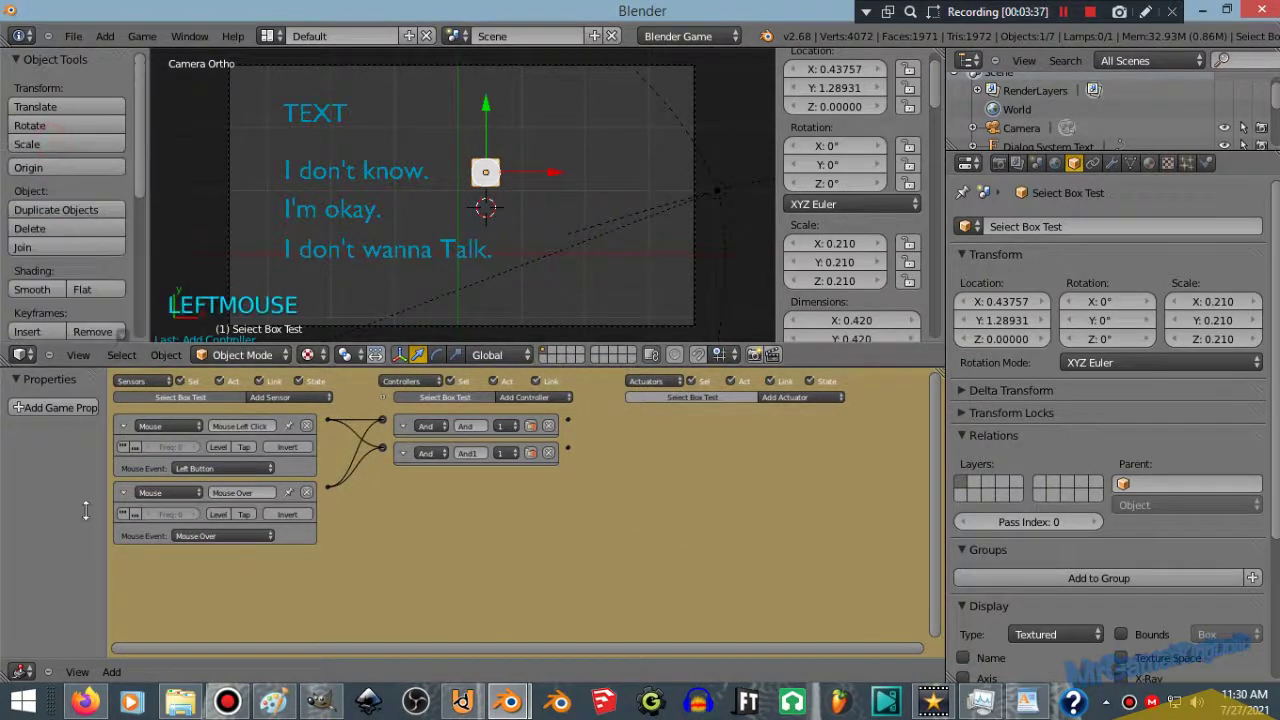
left_click(55, 211)
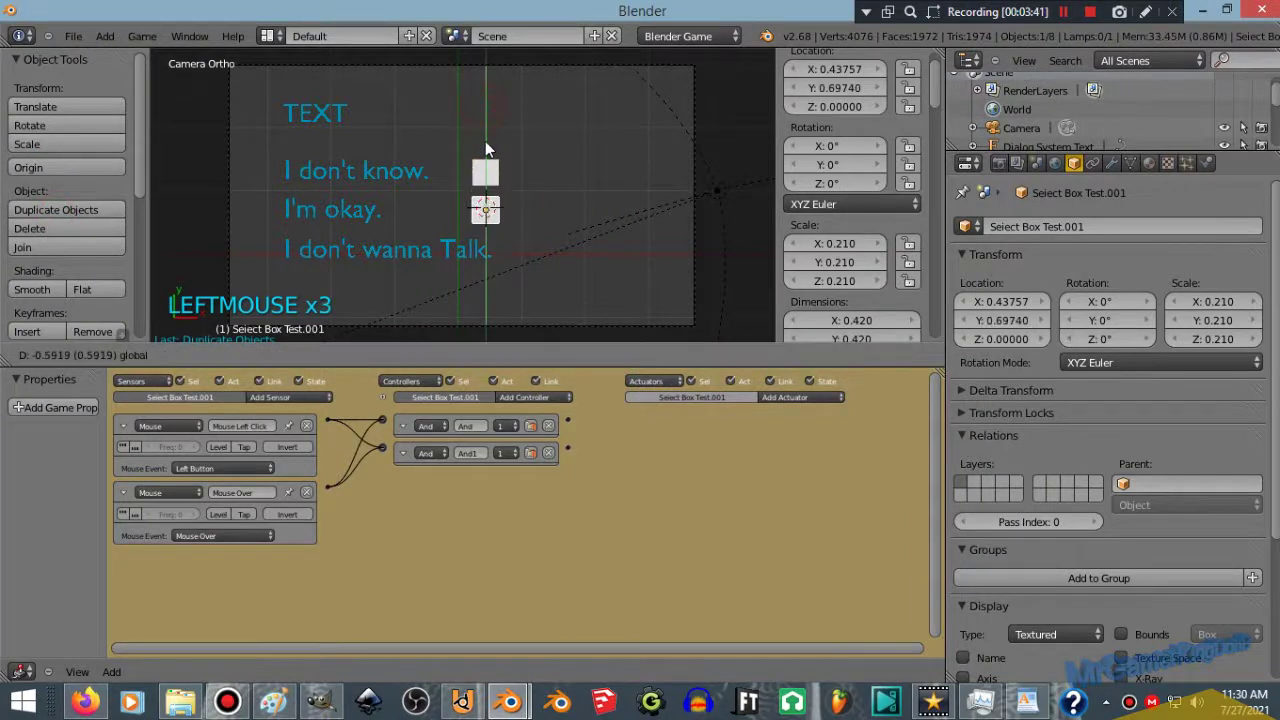
left_click_drag(557, 214, 599, 217)
left_click(601, 216)
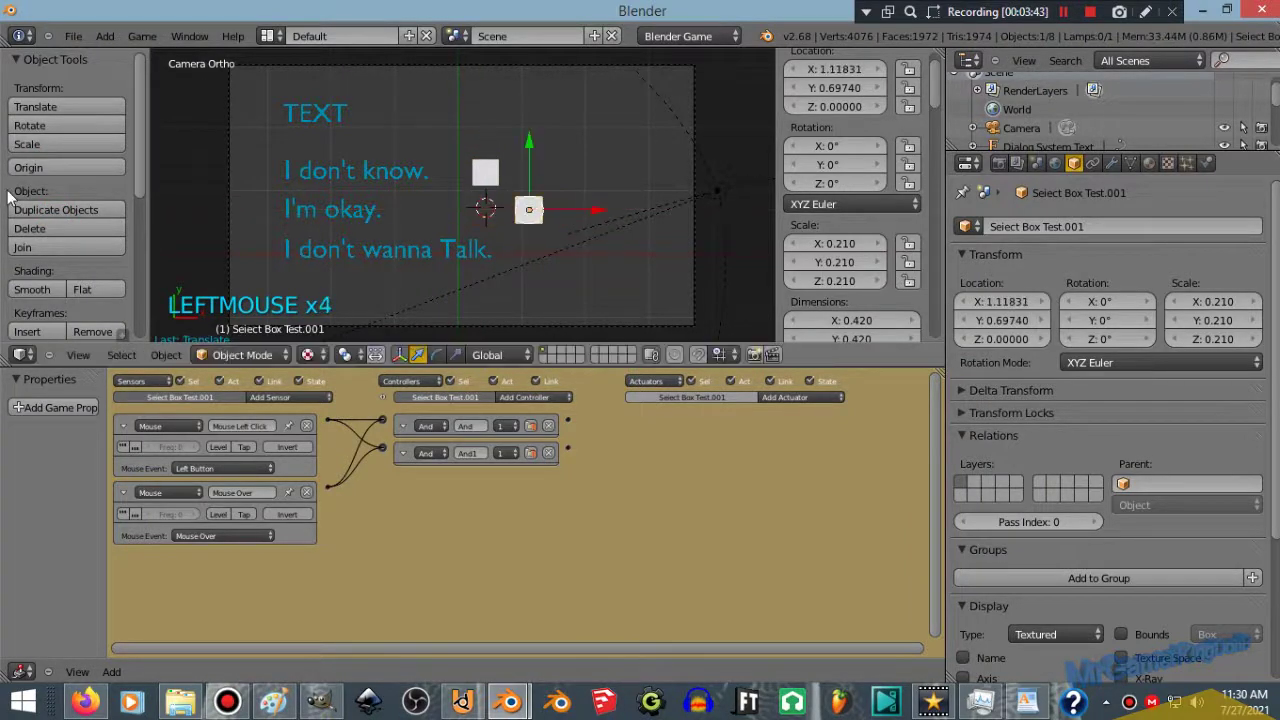
Make a third select box beside the last reply line, then reselect the original box
left_click(55, 210)
left_click_drag(537, 147, 540, 195)
left_click_drag(612, 252, 637, 252)
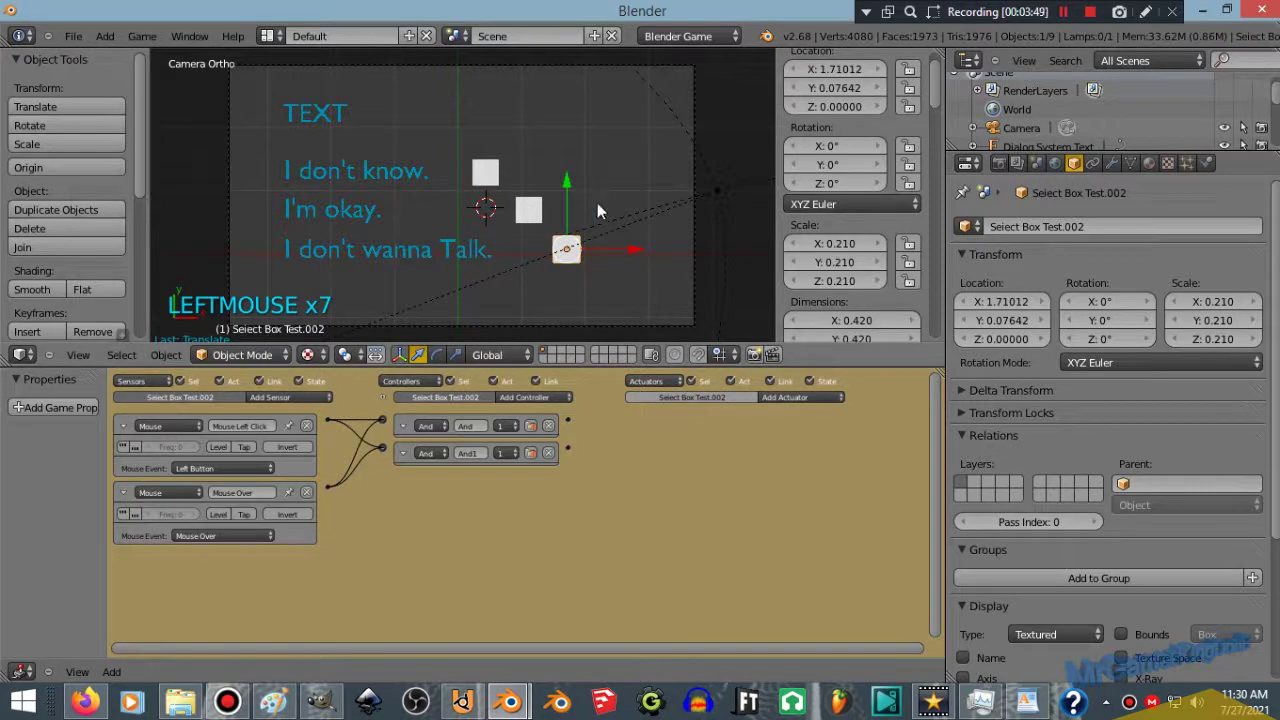
right_click(528, 212)
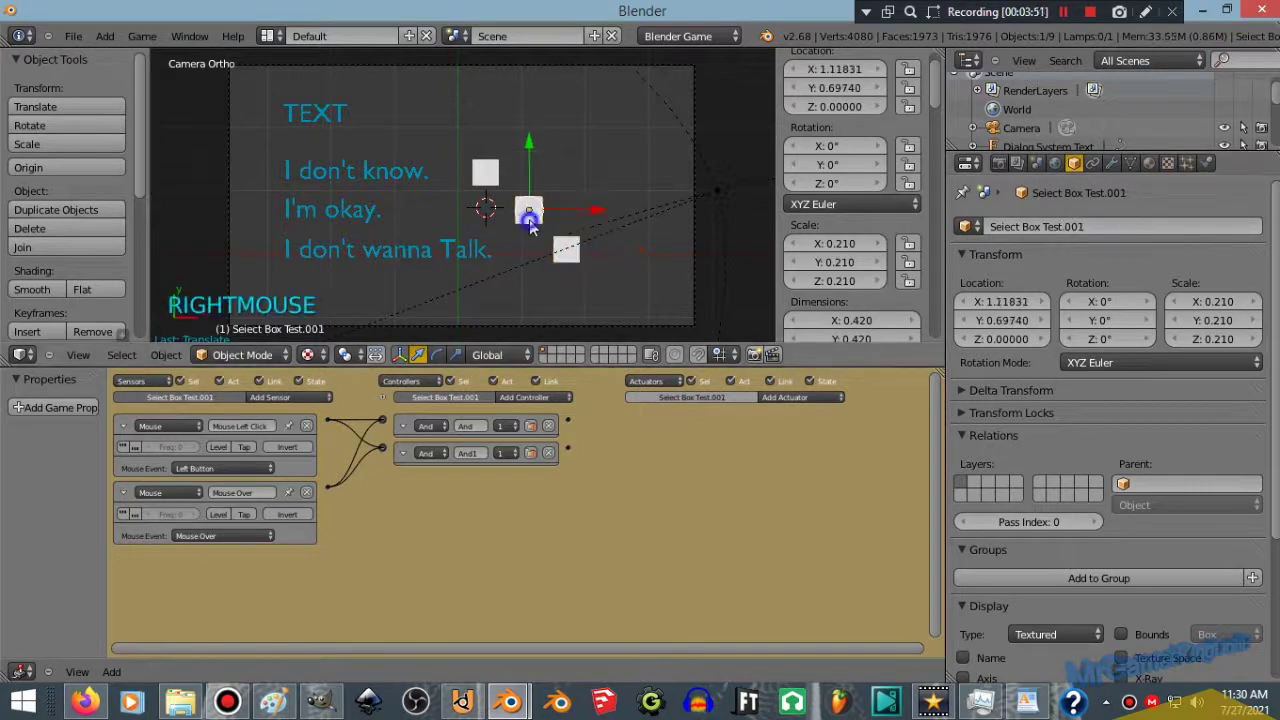
right_click(485, 173)
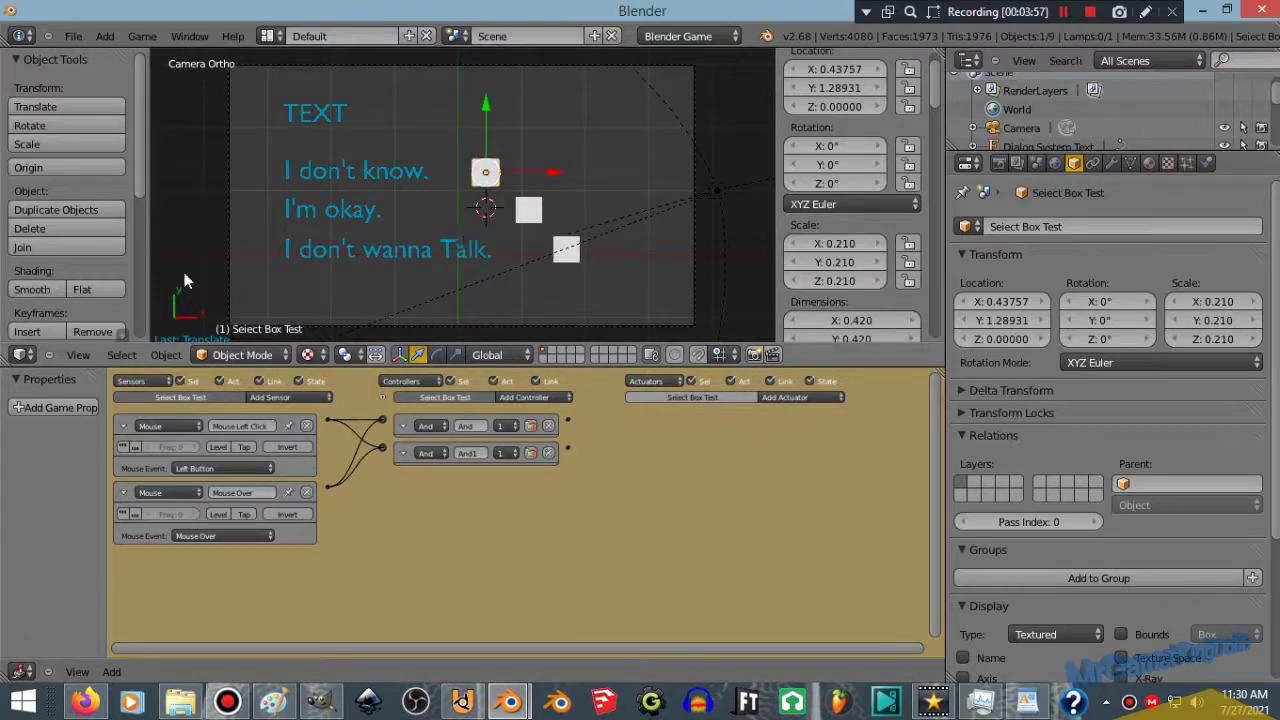
Select the TEXT heading together with the top select box, giving the logic bricks more room
right_click(316, 129)
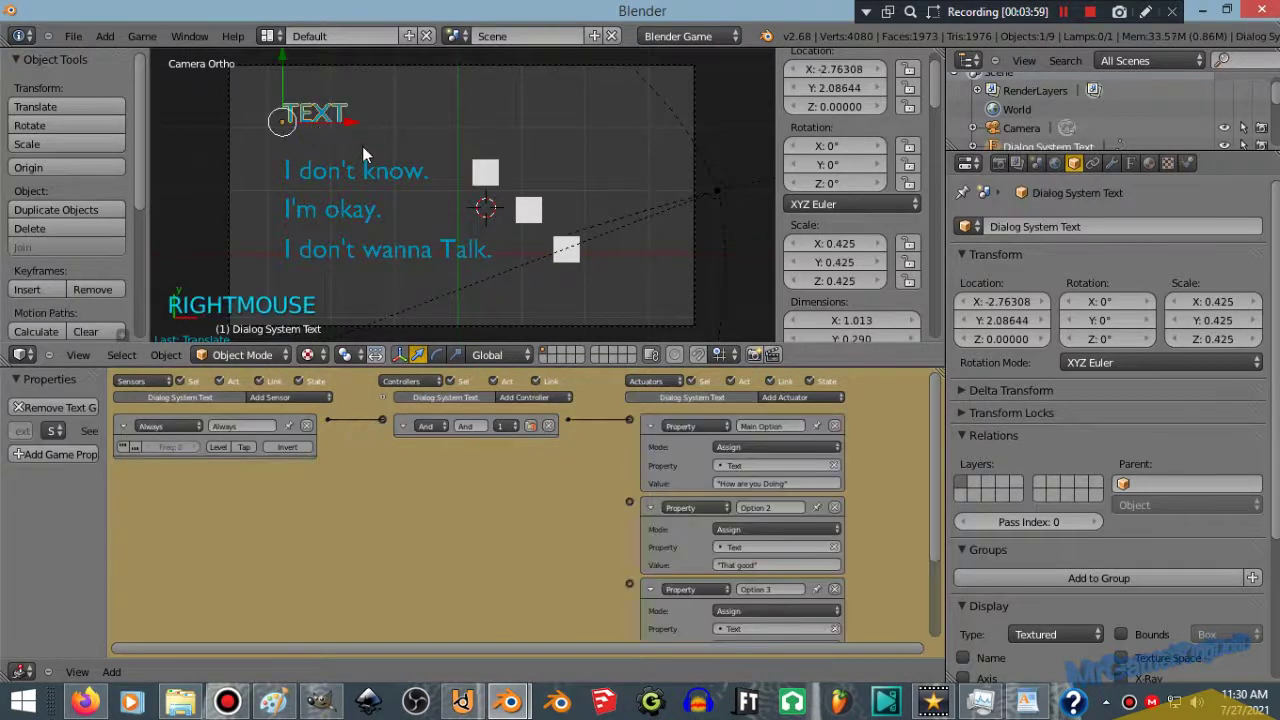
left_click(106, 473)
left_click_drag(106, 473, 103, 505)
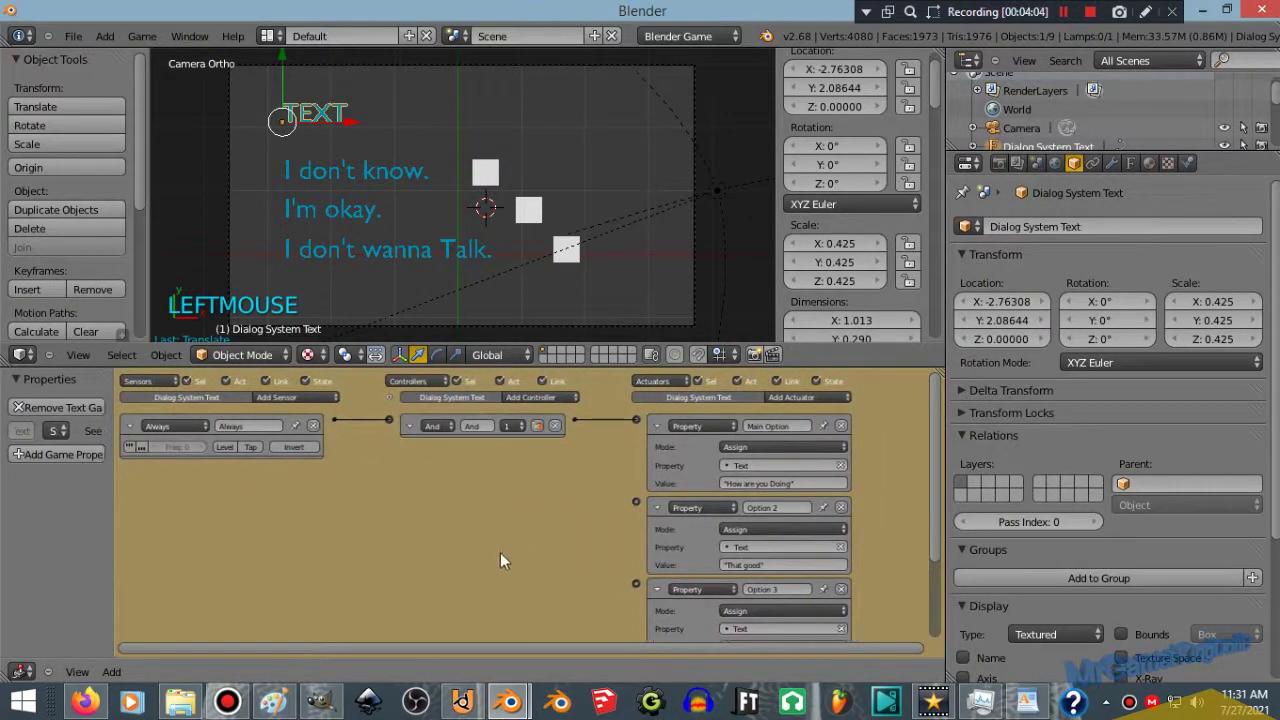
right_click(483, 176, "shift")
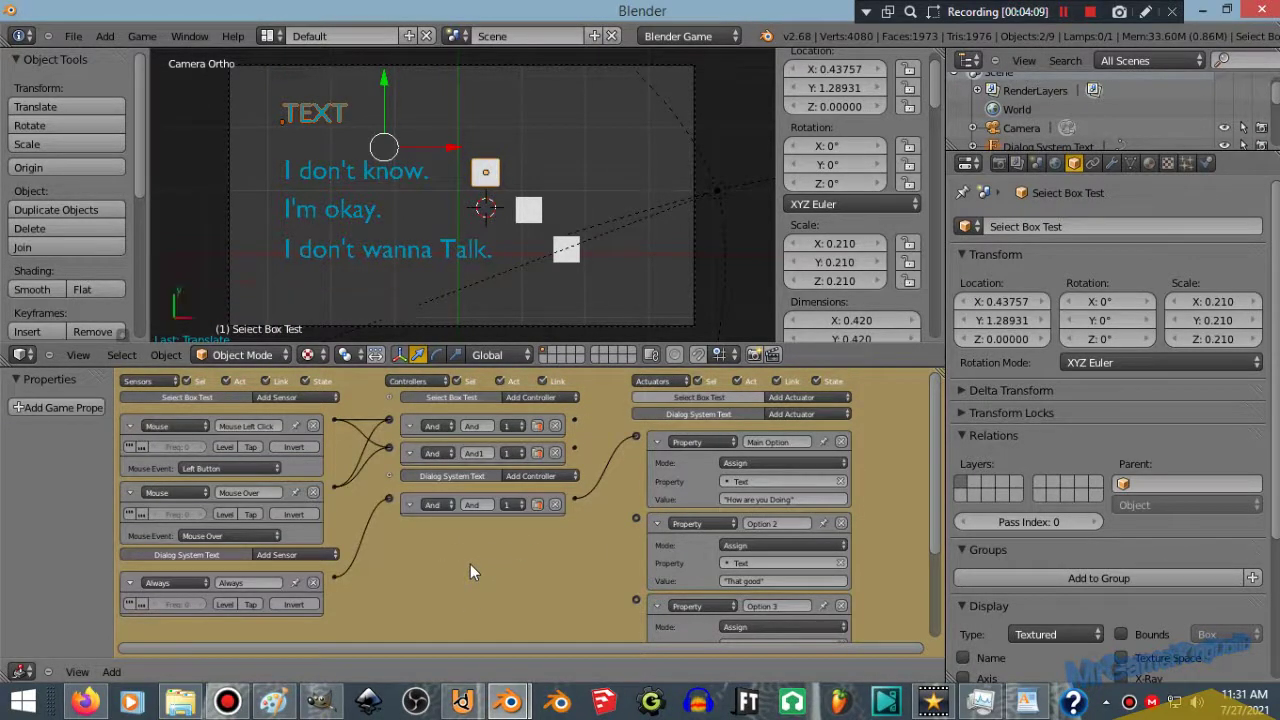
Link both And and And1 controllers to the Option 2 actuator assigning "That good"
key("ctrl+Up")
scroll(504, 568, "up", 5)
left_click_drag(571, 645, 686, 645)
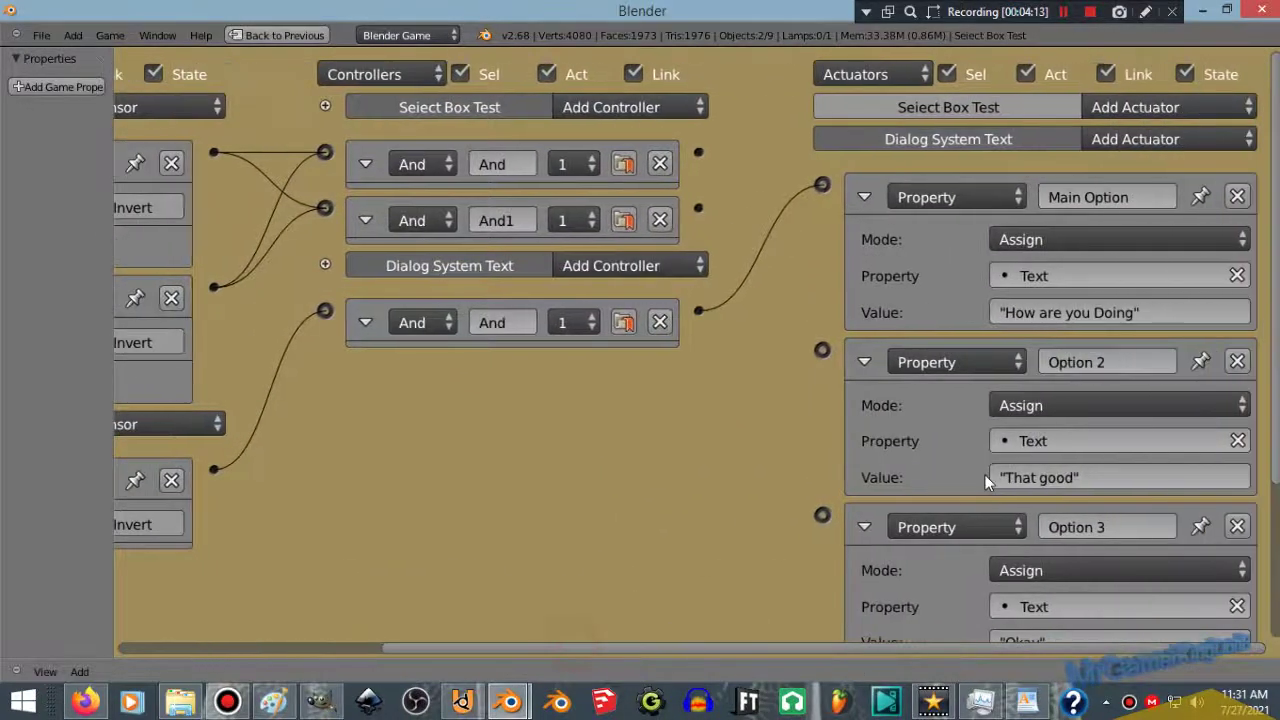
left_click_drag(697, 149, 822, 350)
left_click_drag(698, 212, 822, 350)
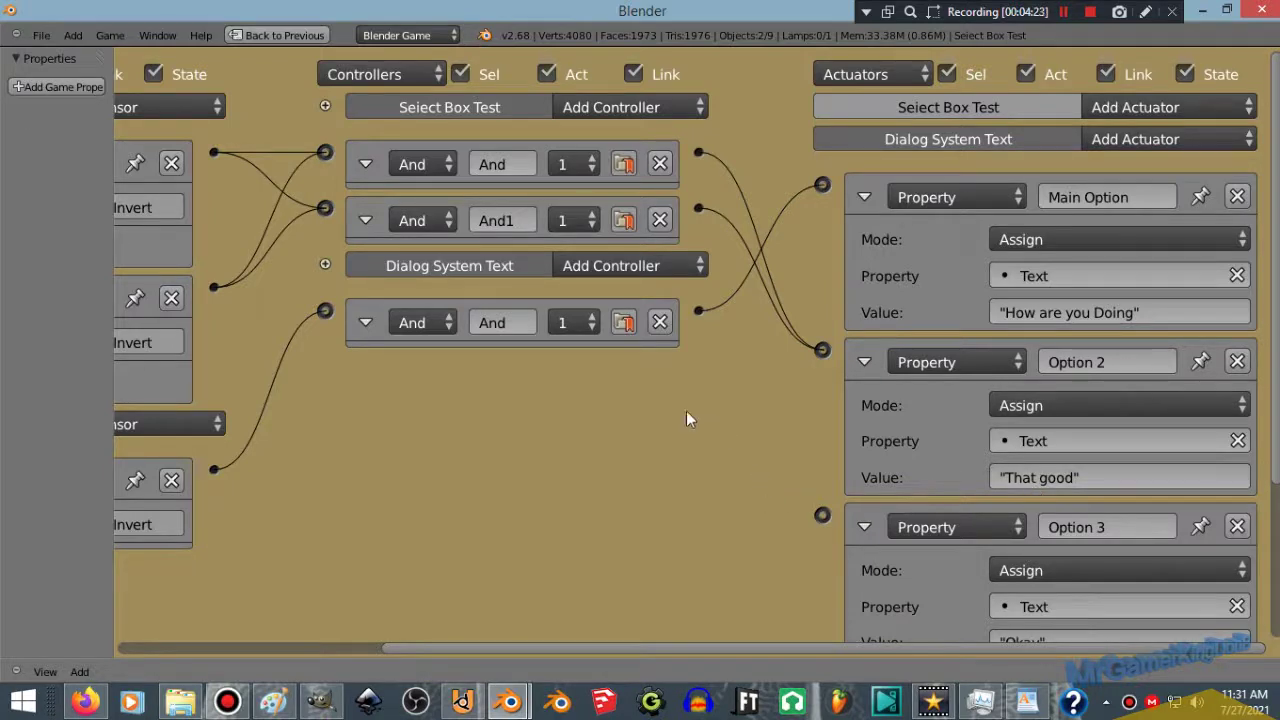
Link a select box controller to the Option 1 actuator assigning "What do you mean"
key("ctrl+Up")
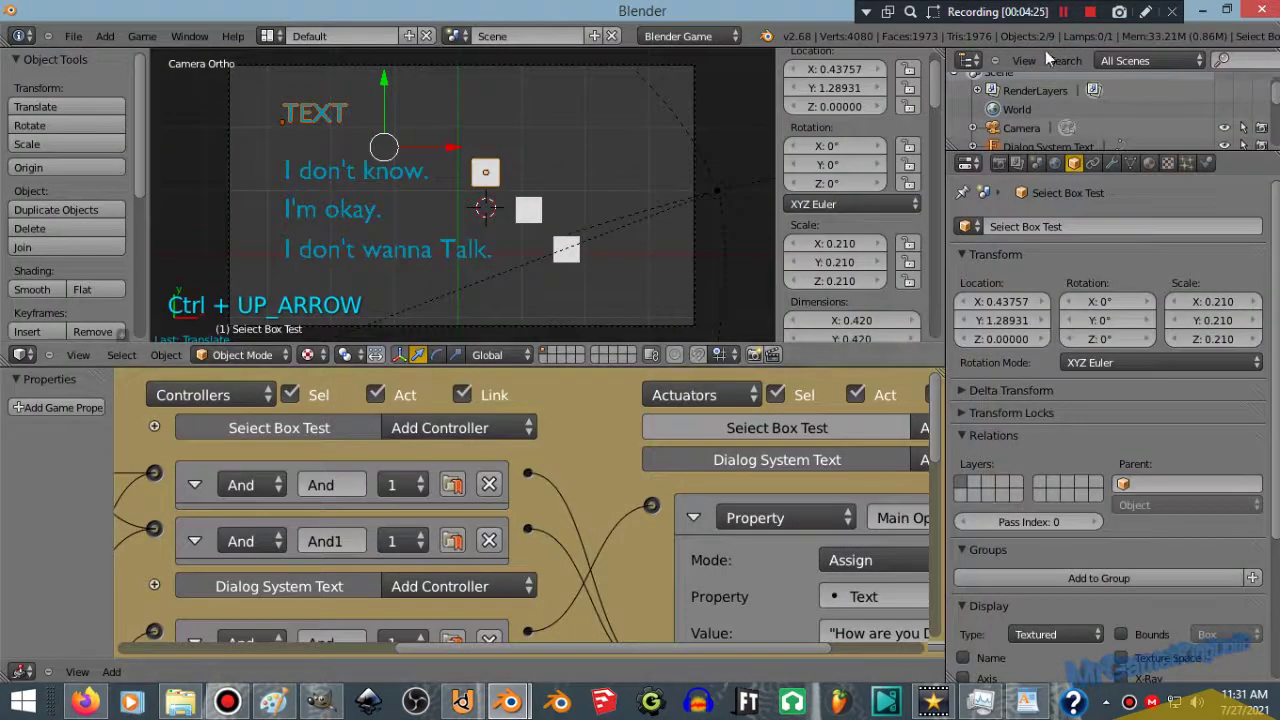
left_click(1062, 12)
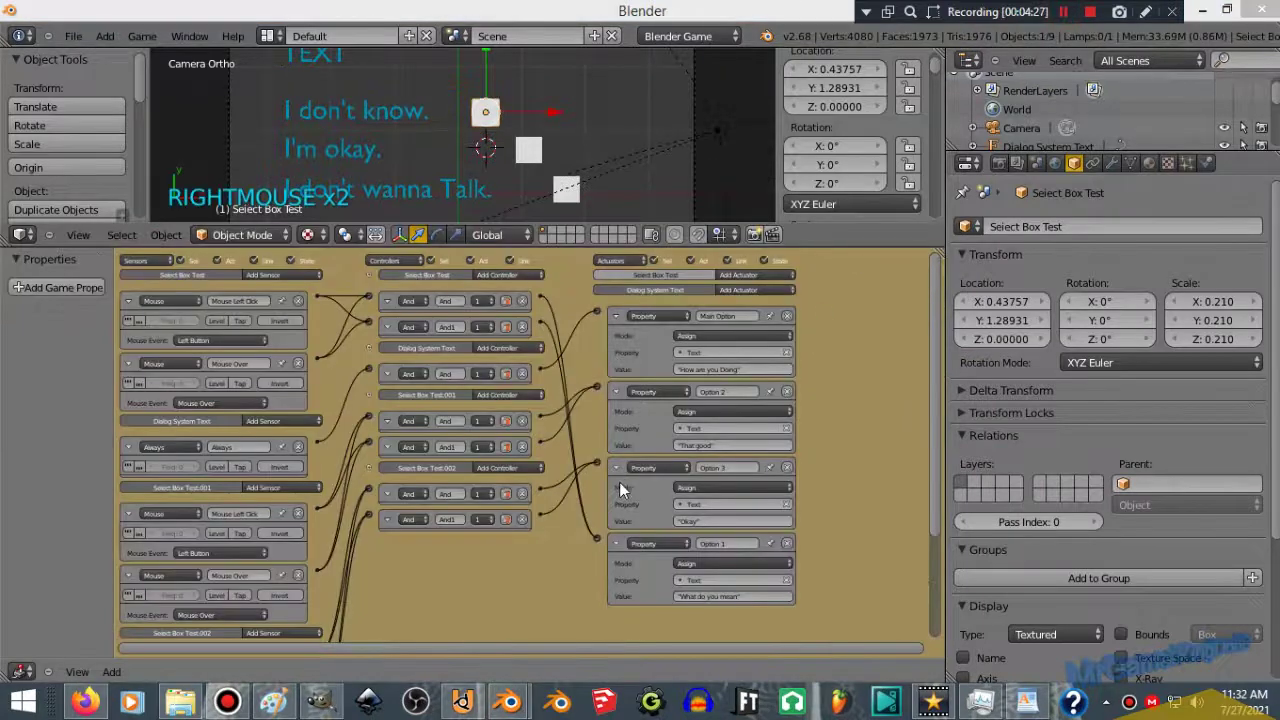
left_click_drag(540, 297, 599, 541)
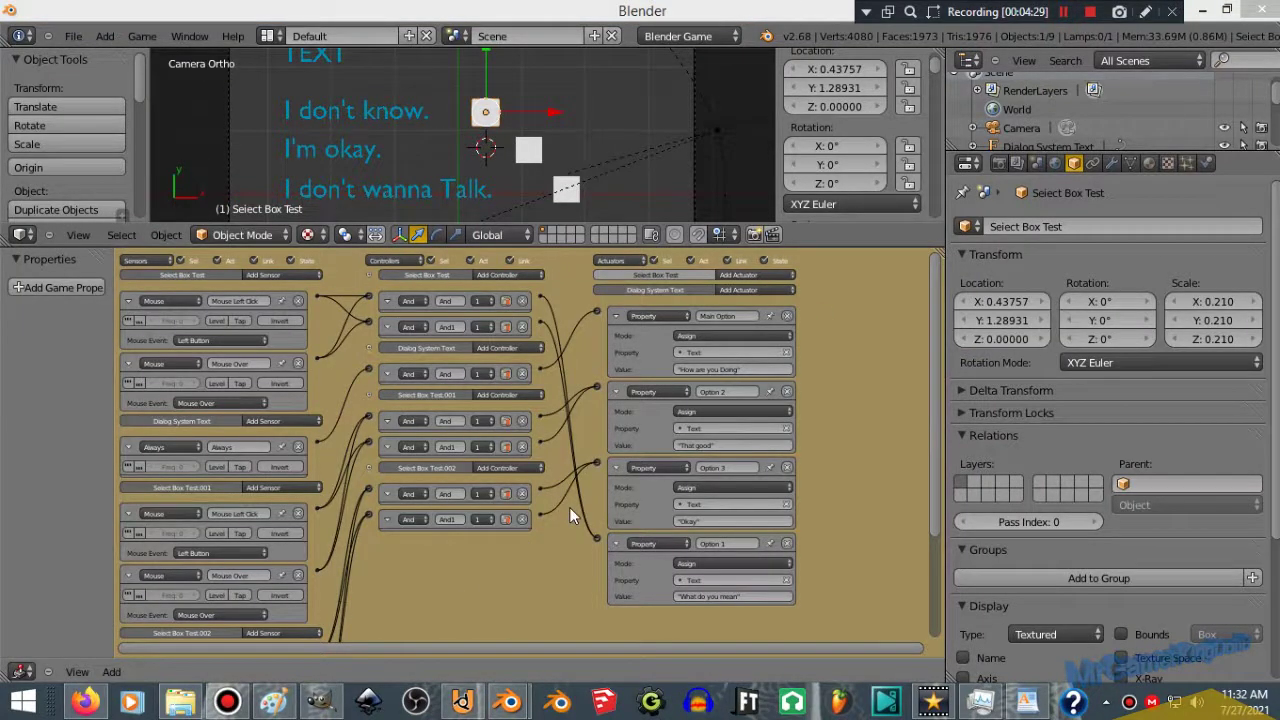
left_click(569, 507)
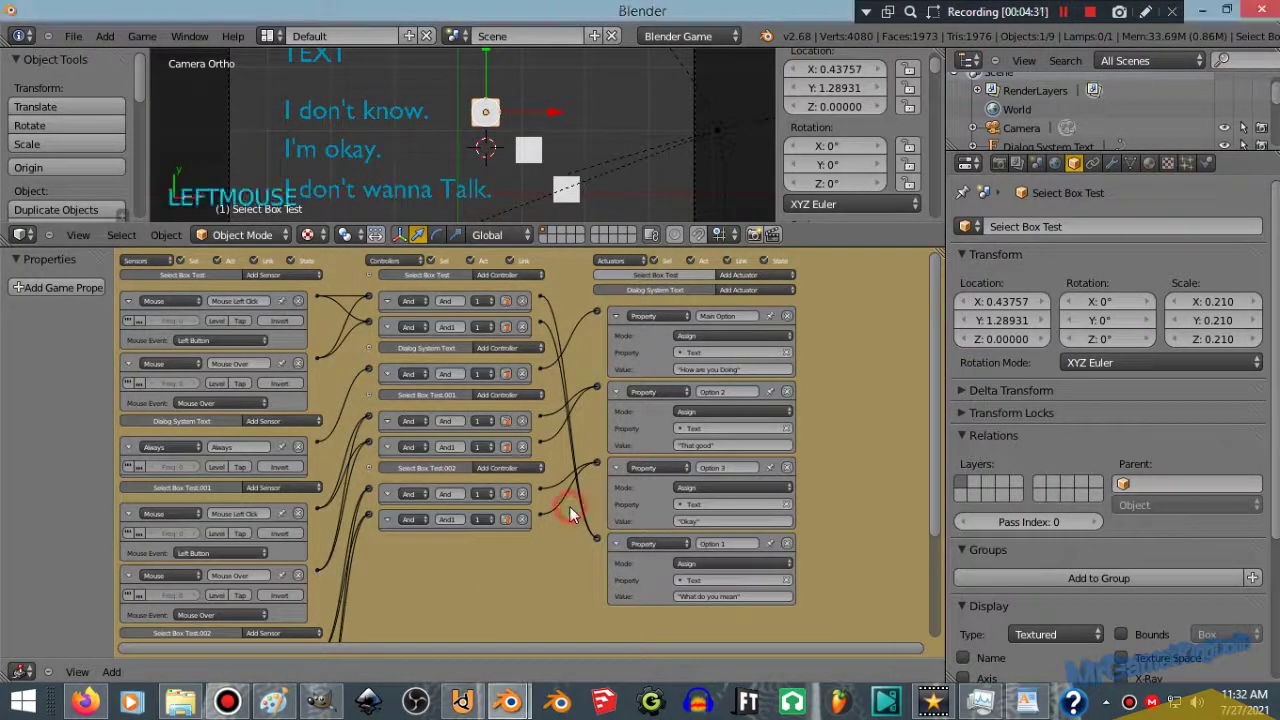
Maximize the logic editor and review every select box's wiring to the Option 1-3 actuators
key("ctrl+Up")
key("Home")
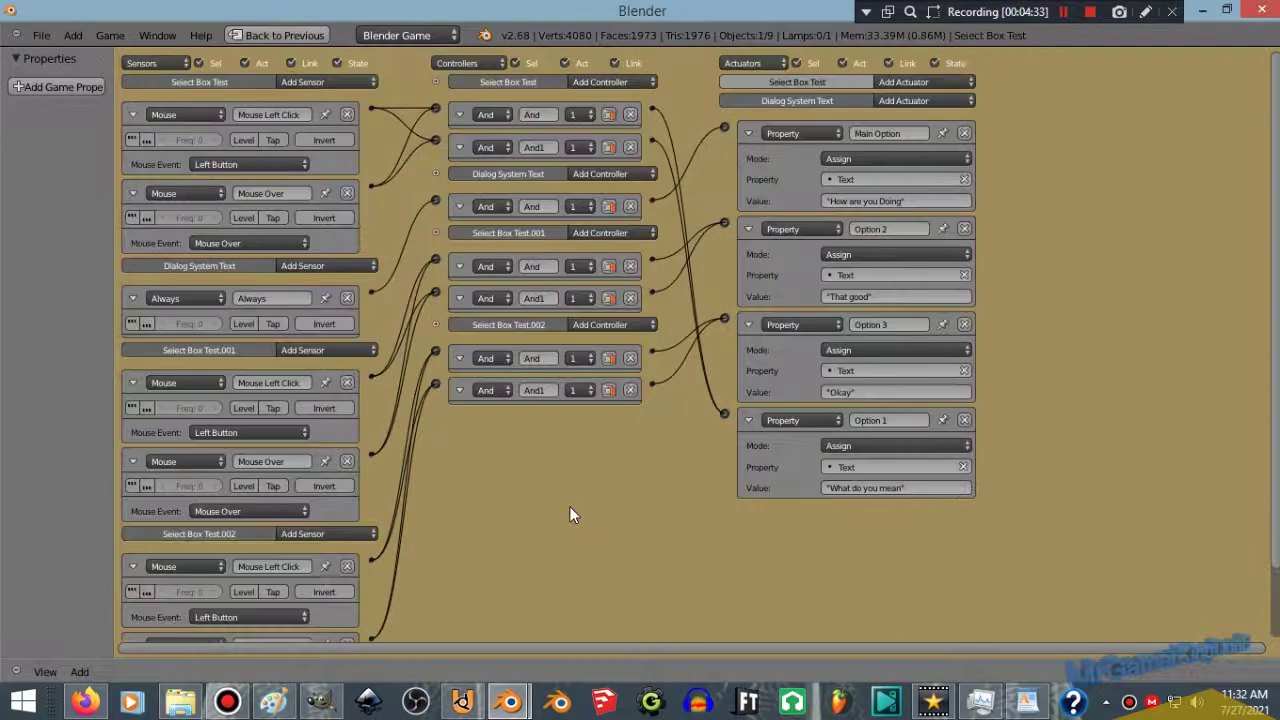
scroll(568, 510, "down", 2)
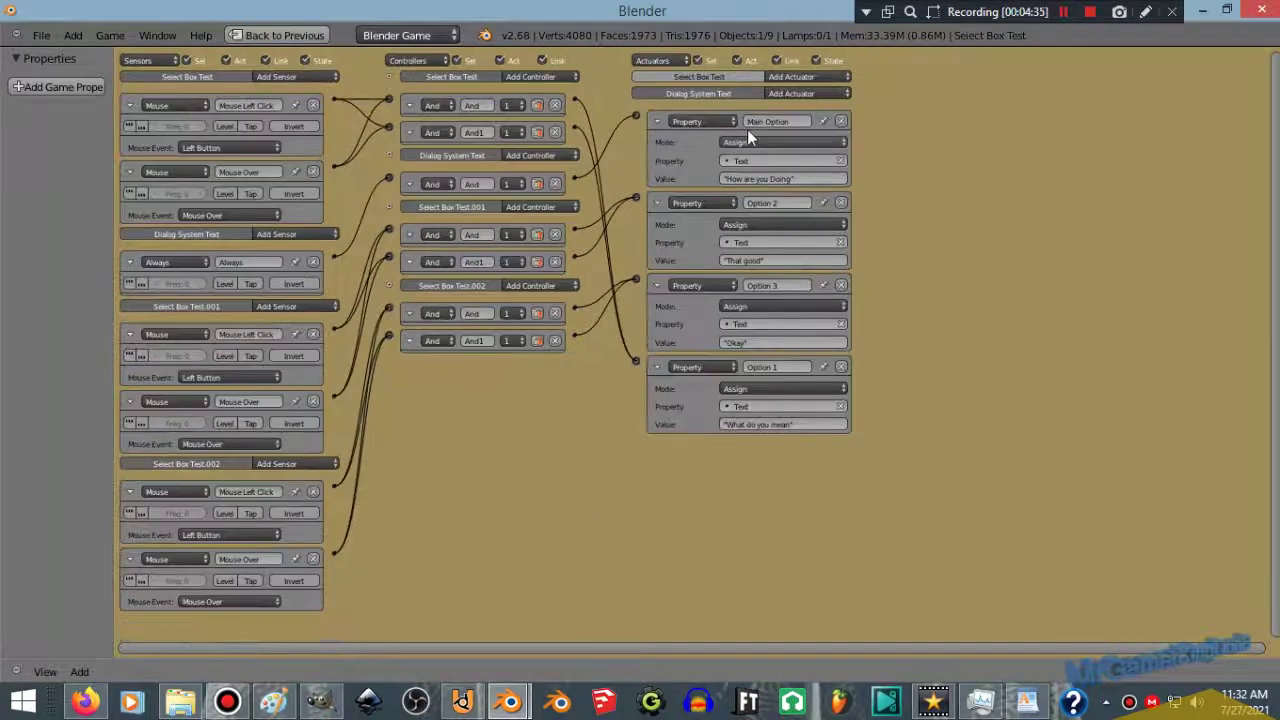
scroll(900, 501, "up", 4)
left_click_drag(727, 648, 877, 646)
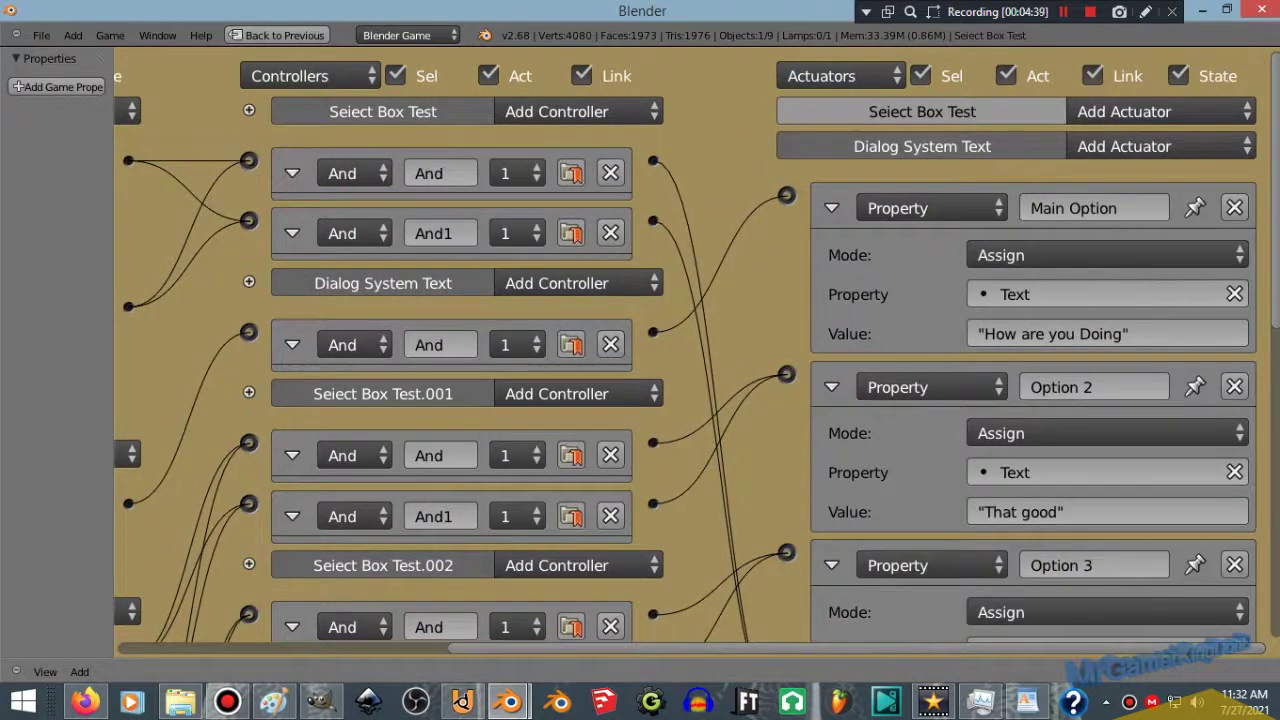
scroll(1021, 180, "down", 3)
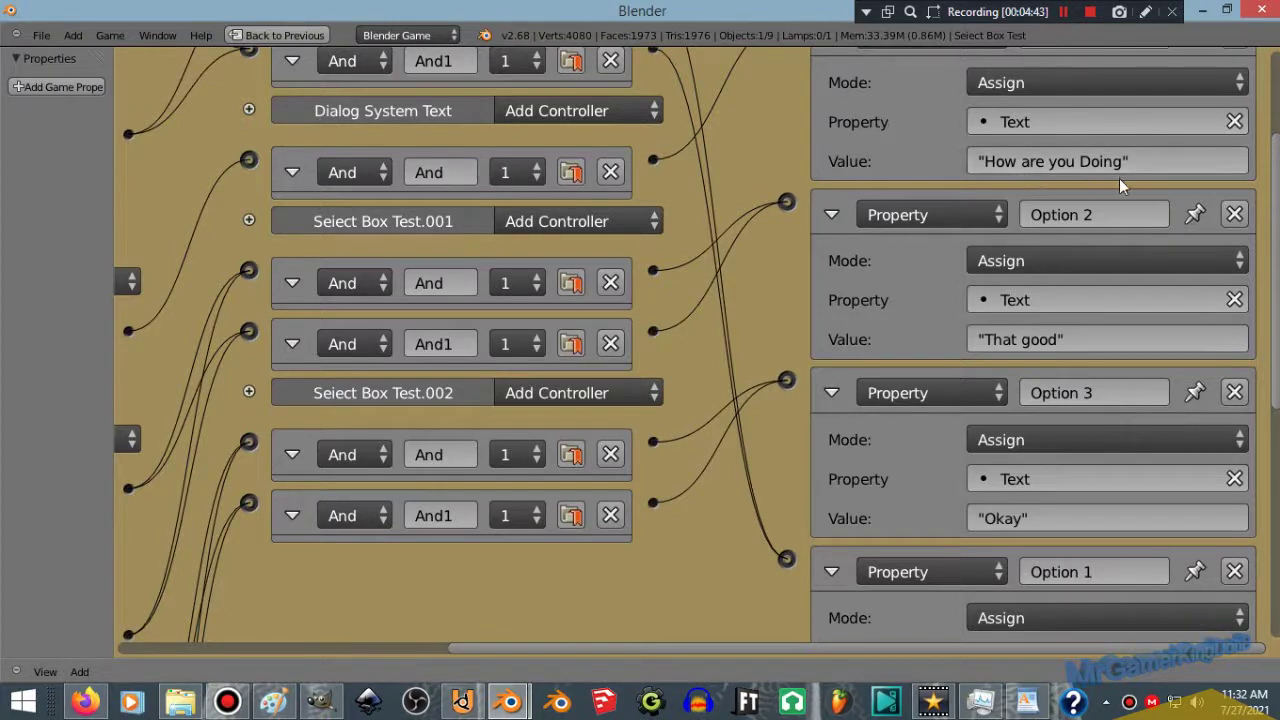
scroll(1060, 269, "down", 2)
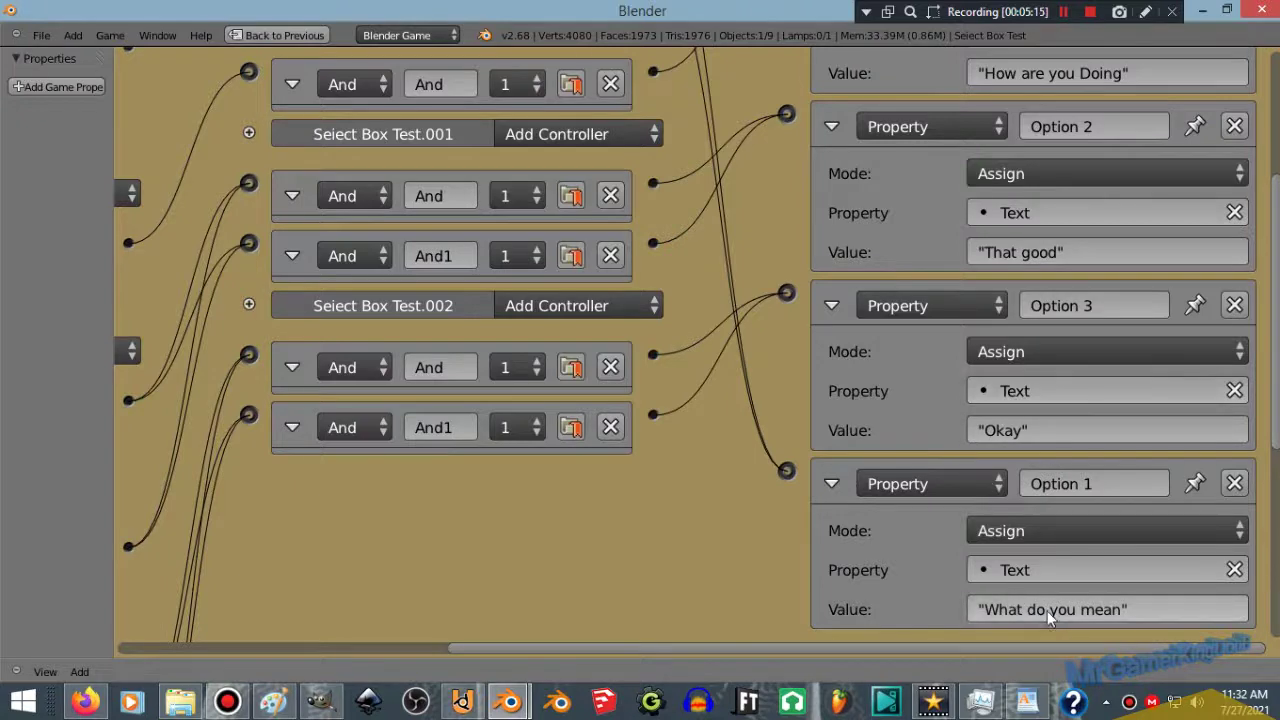
Restore the 3D view layout, enlarge the camera view, and start the Embedded Player
key("ctrl+Up")
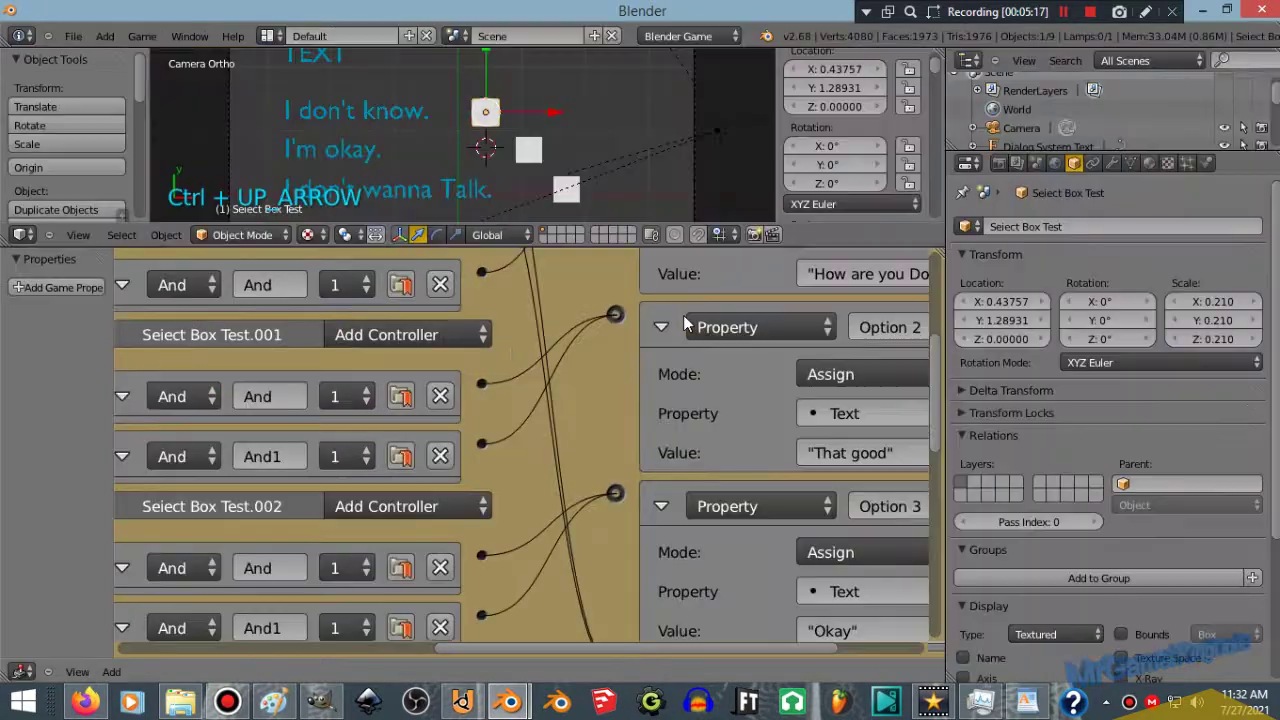
left_click_drag(587, 246, 587, 578)
scroll(624, 343, "up", 2)
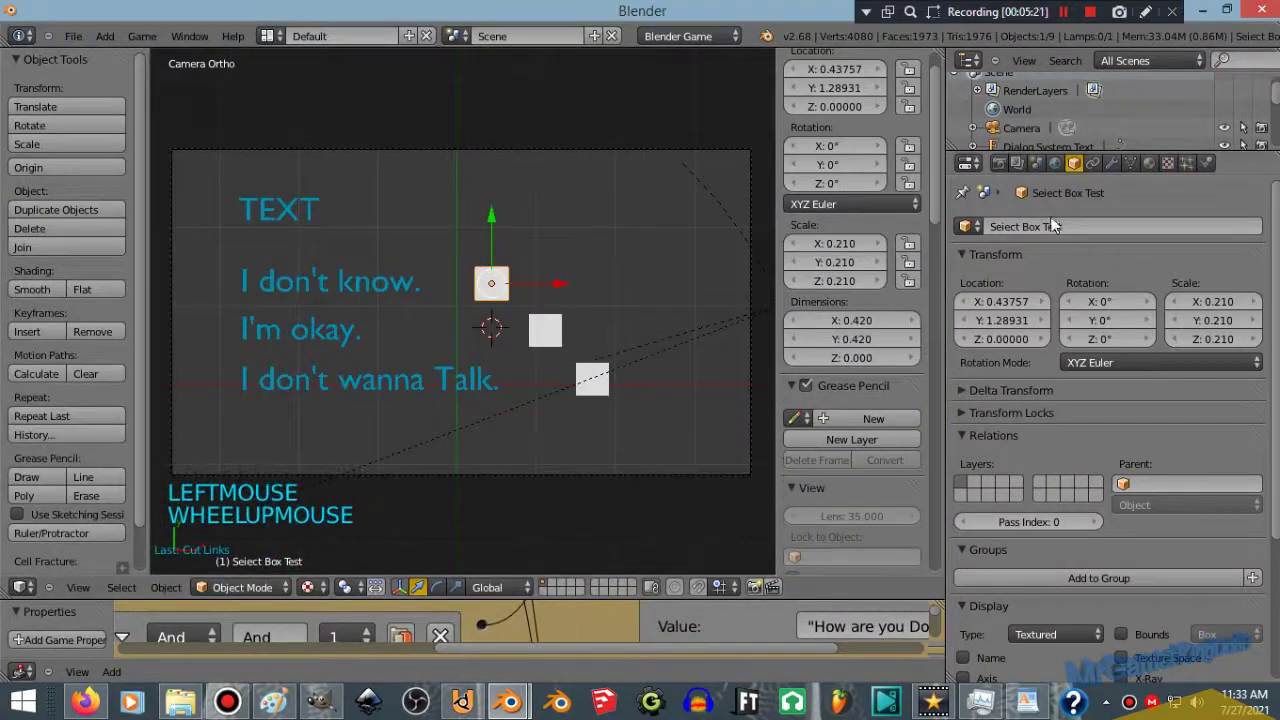
left_click(999, 164)
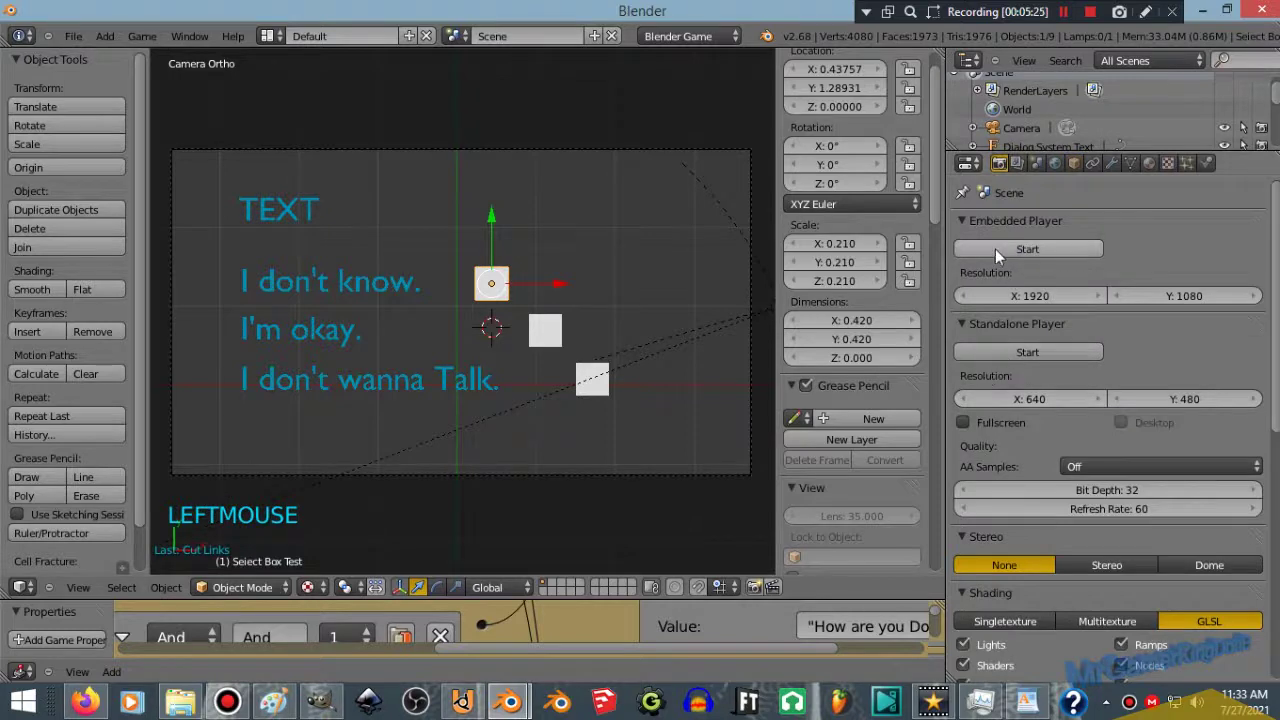
left_click(993, 249)
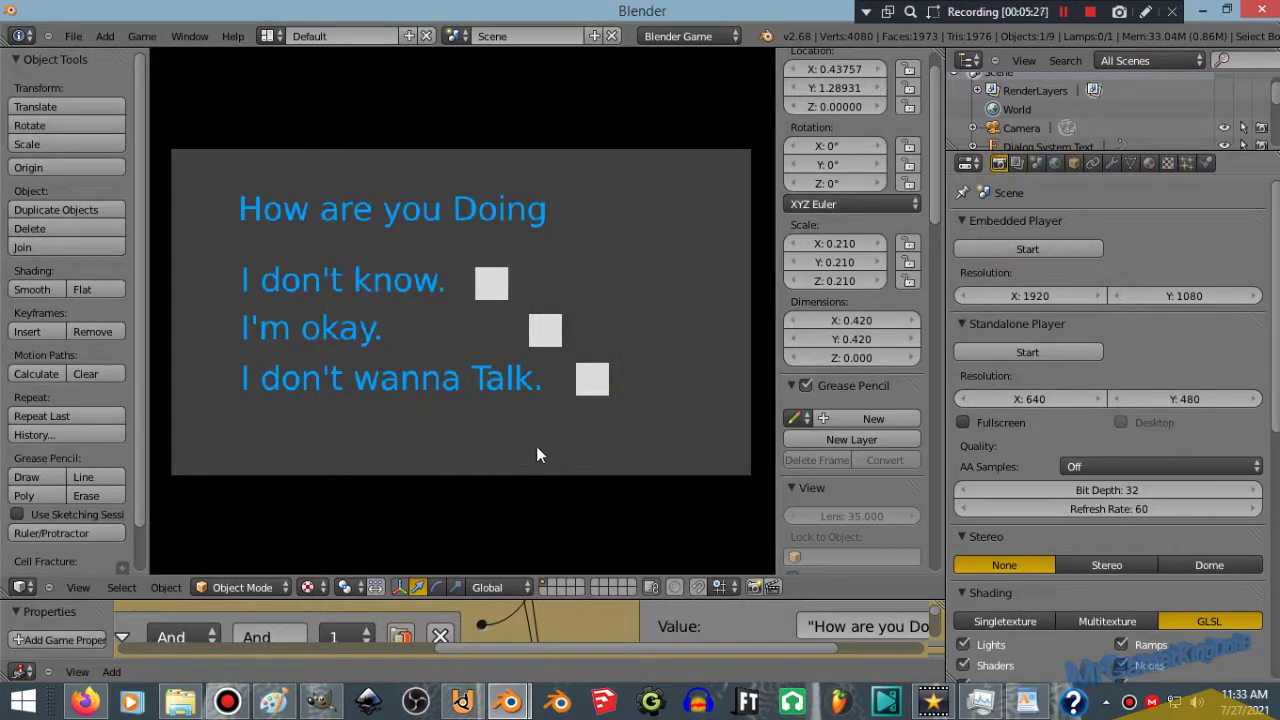
Click the 'I don't know.' and 'I'm okay.' boxes to check the replies, then stop the game
left_click(497, 296)
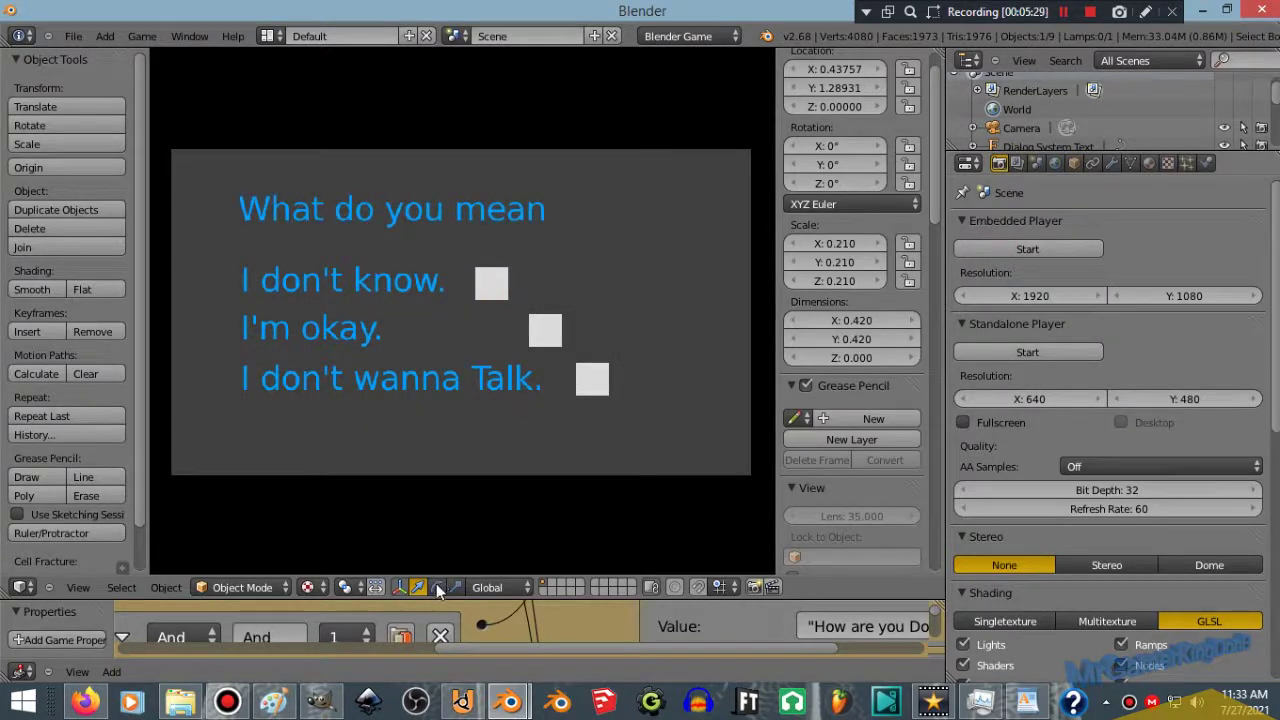
left_click(545, 335)
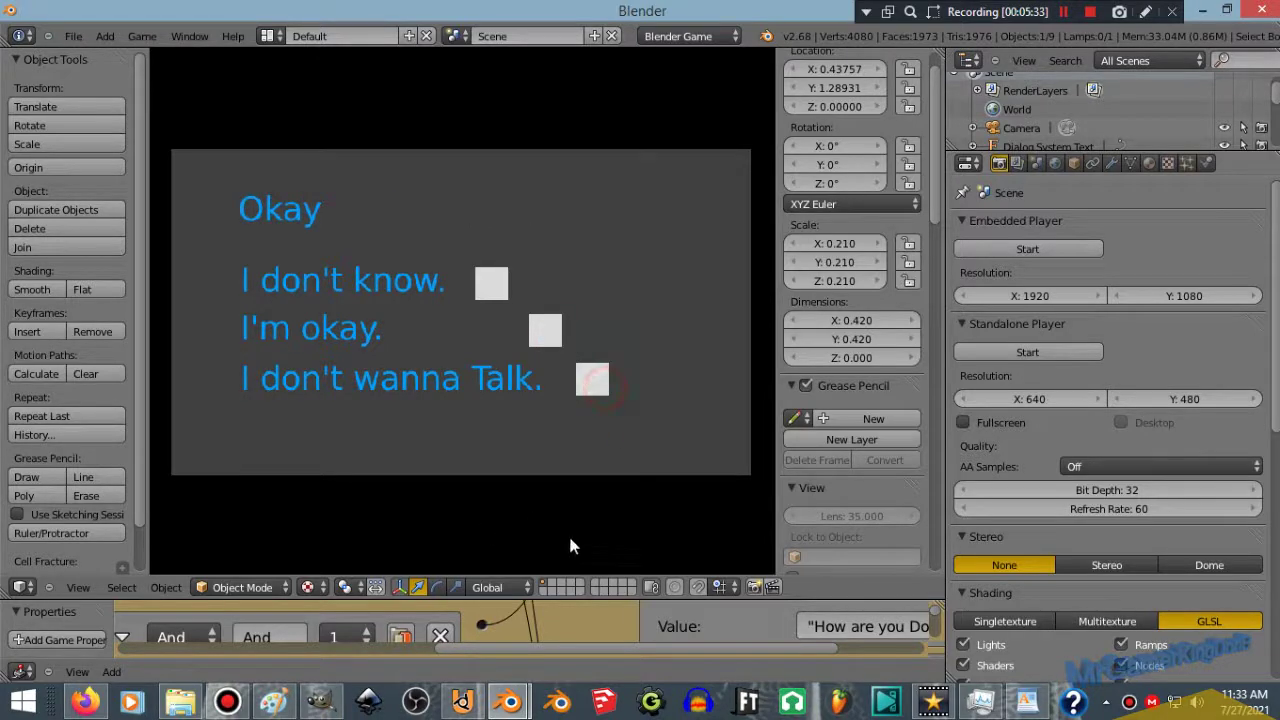
key("Escape")
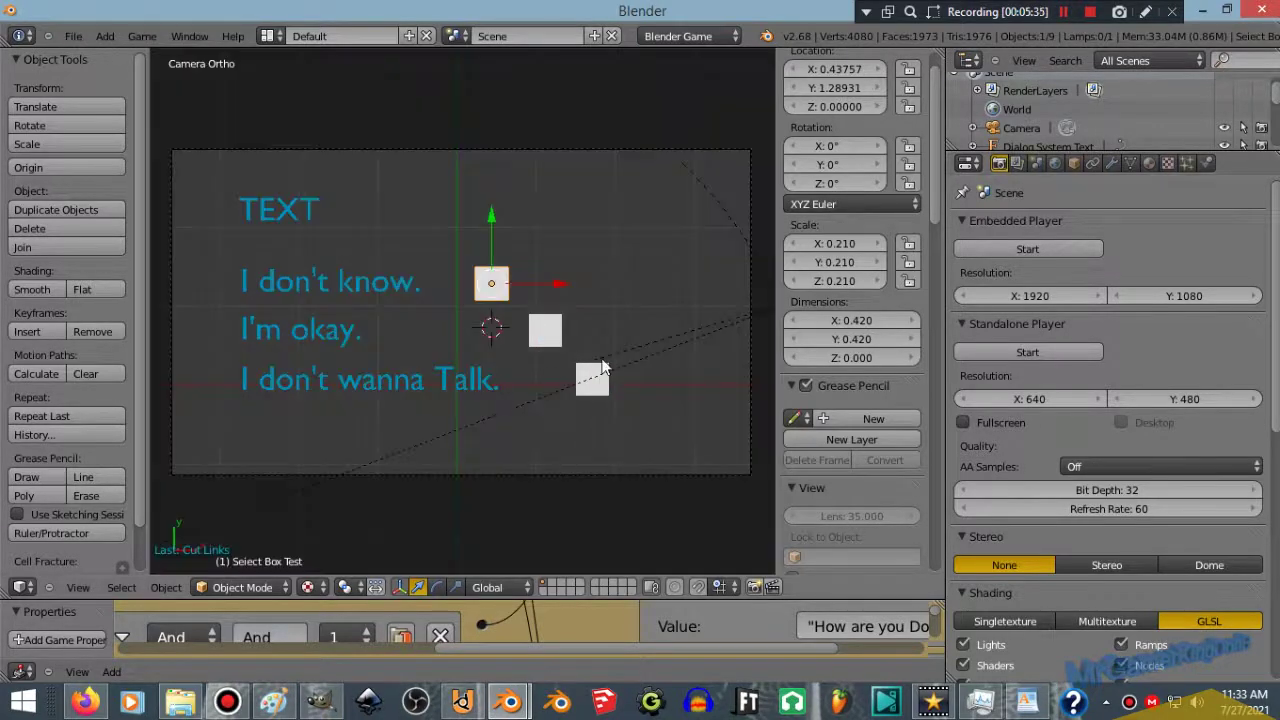